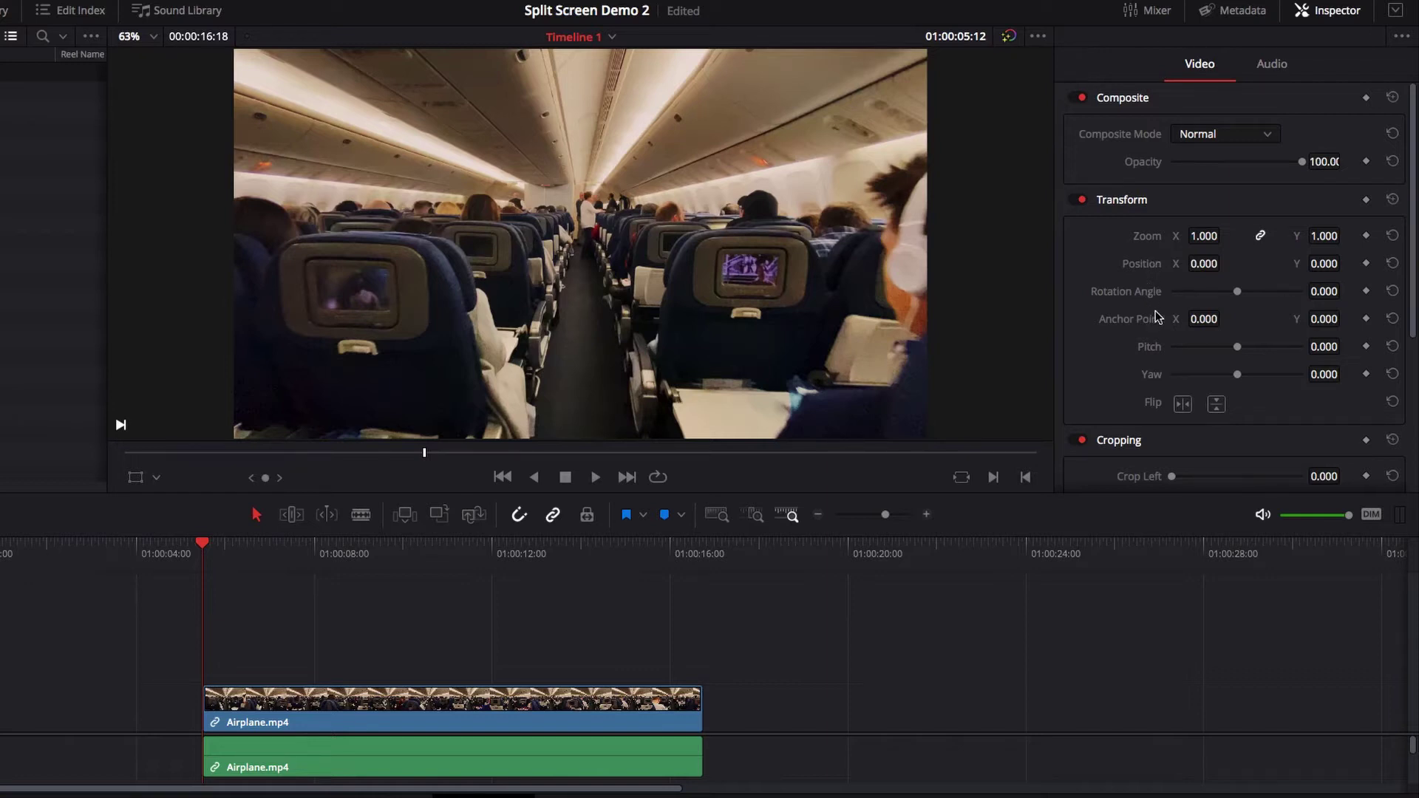
# - At 01:00:06:18, add Position, Crop Left and Crop Right keyframes to the airplane clip
pyautogui.scroll(-3, 1365, 274)
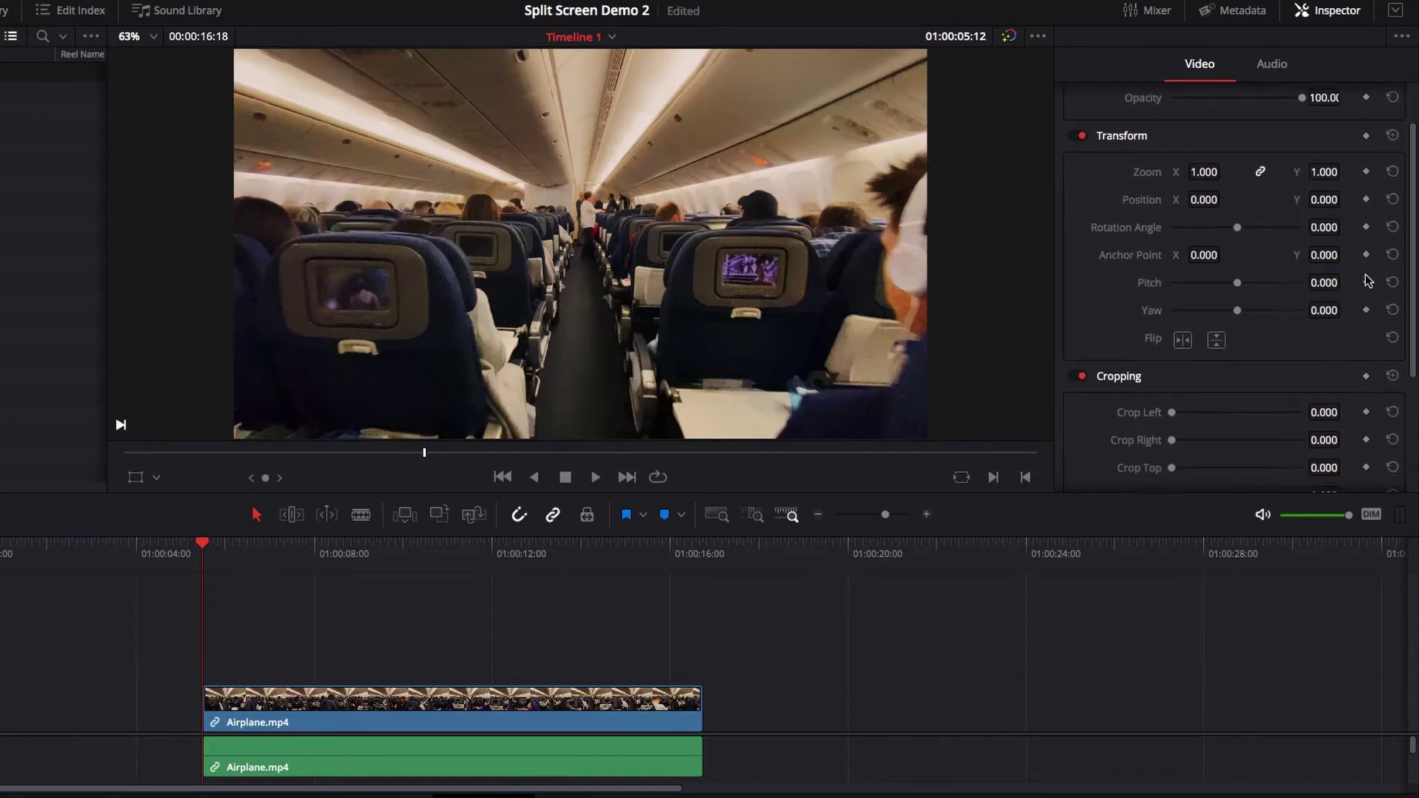
pyautogui.scroll(-1, 1364, 279)
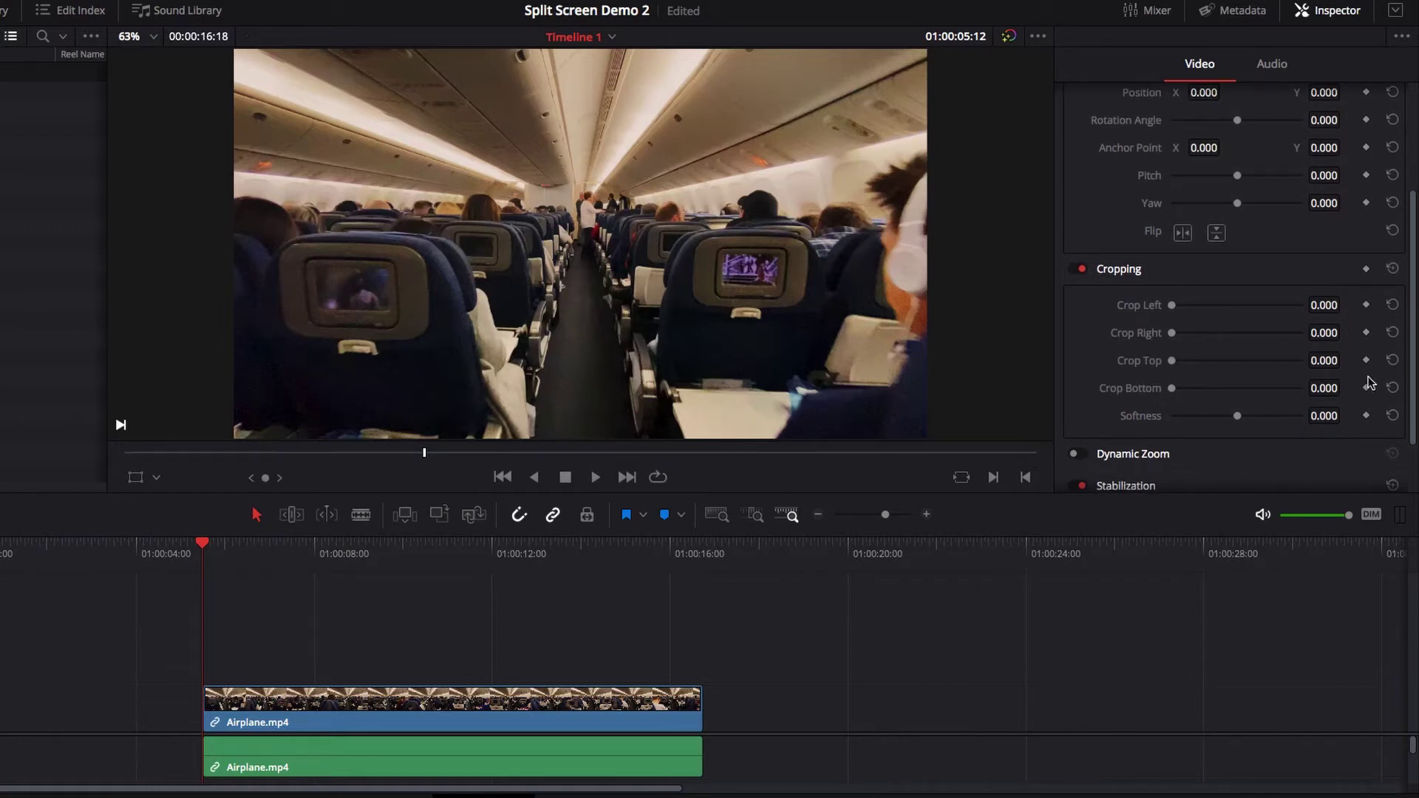
pyautogui.scroll(4, 1366, 326)
pyautogui.scroll(-2, 1368, 289)
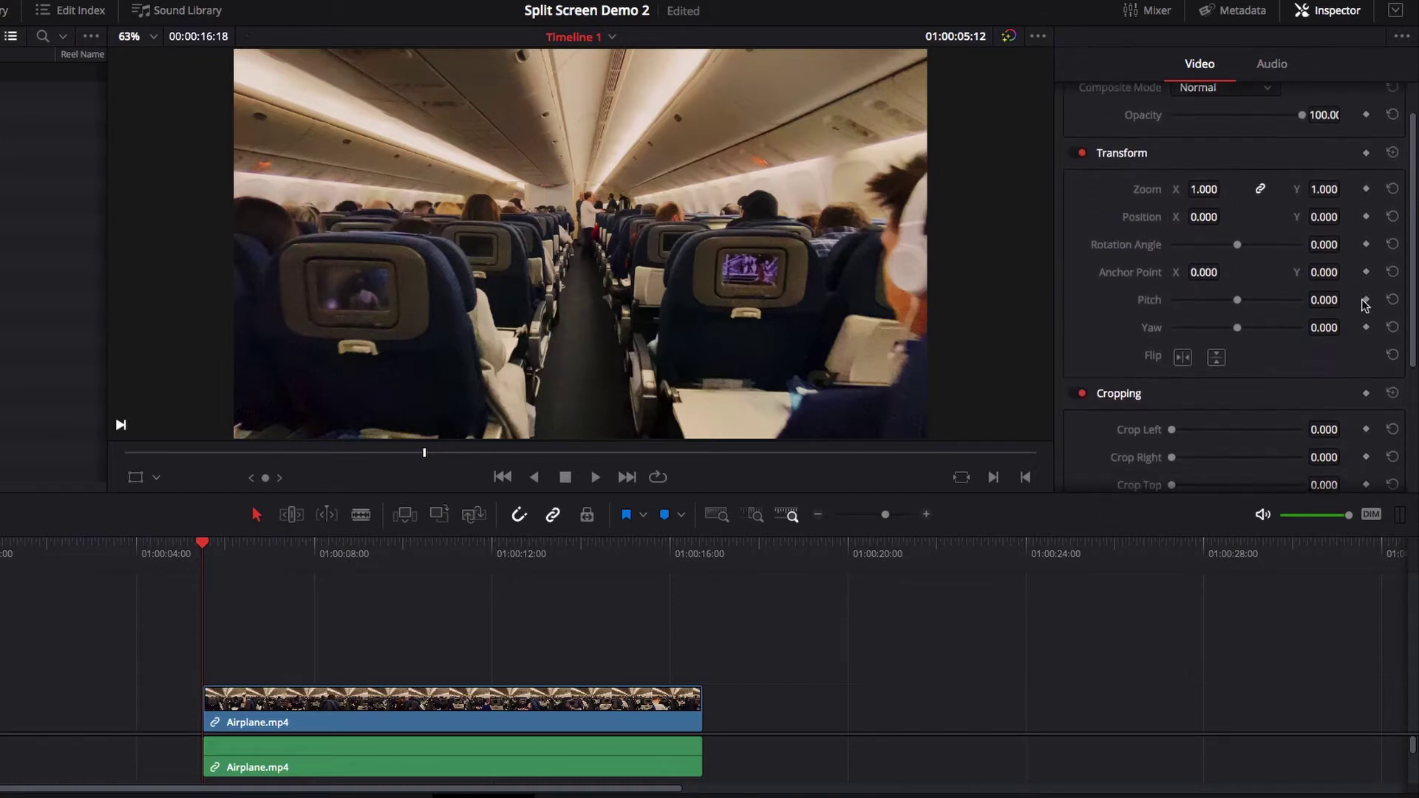
pyautogui.scroll(2, 1366, 269)
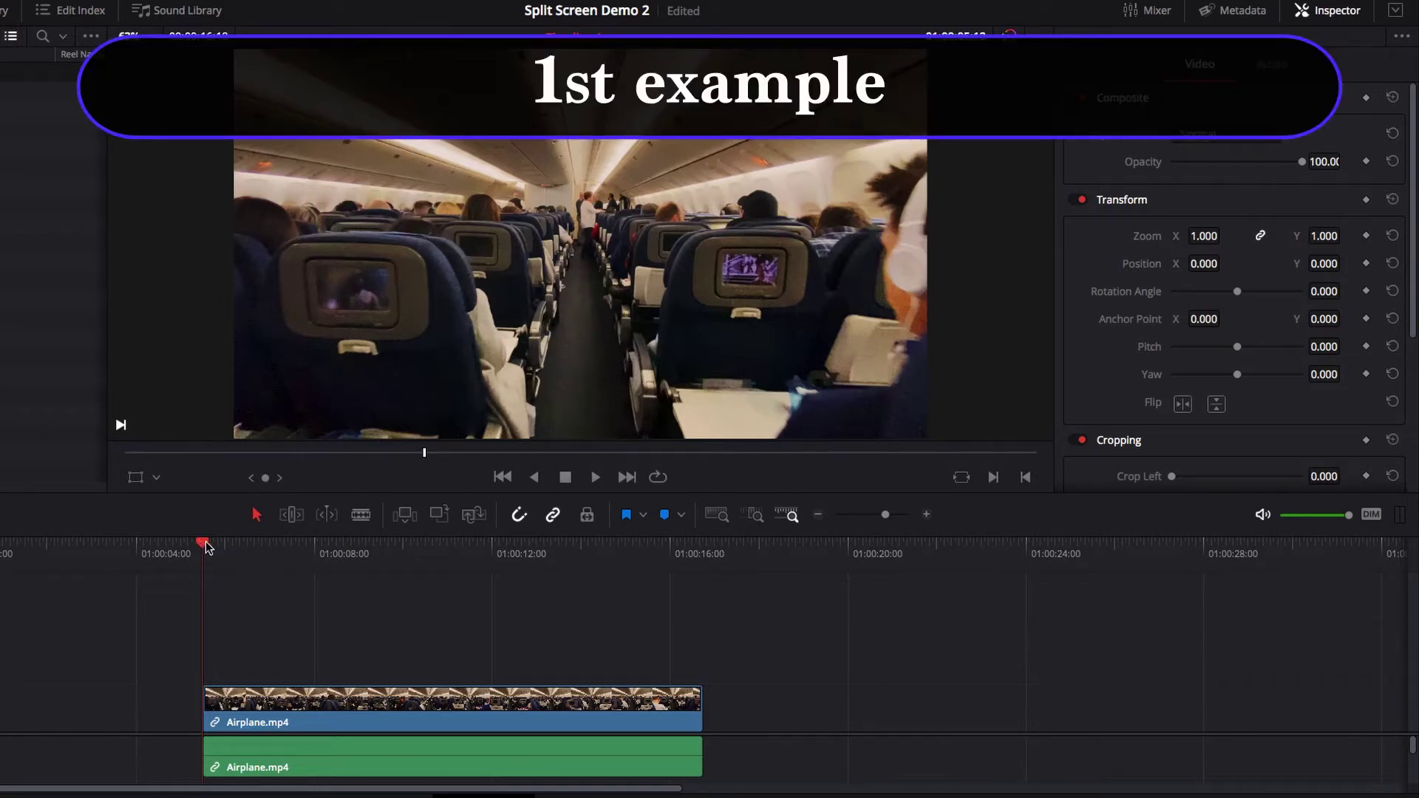
pyautogui.click(259, 547)
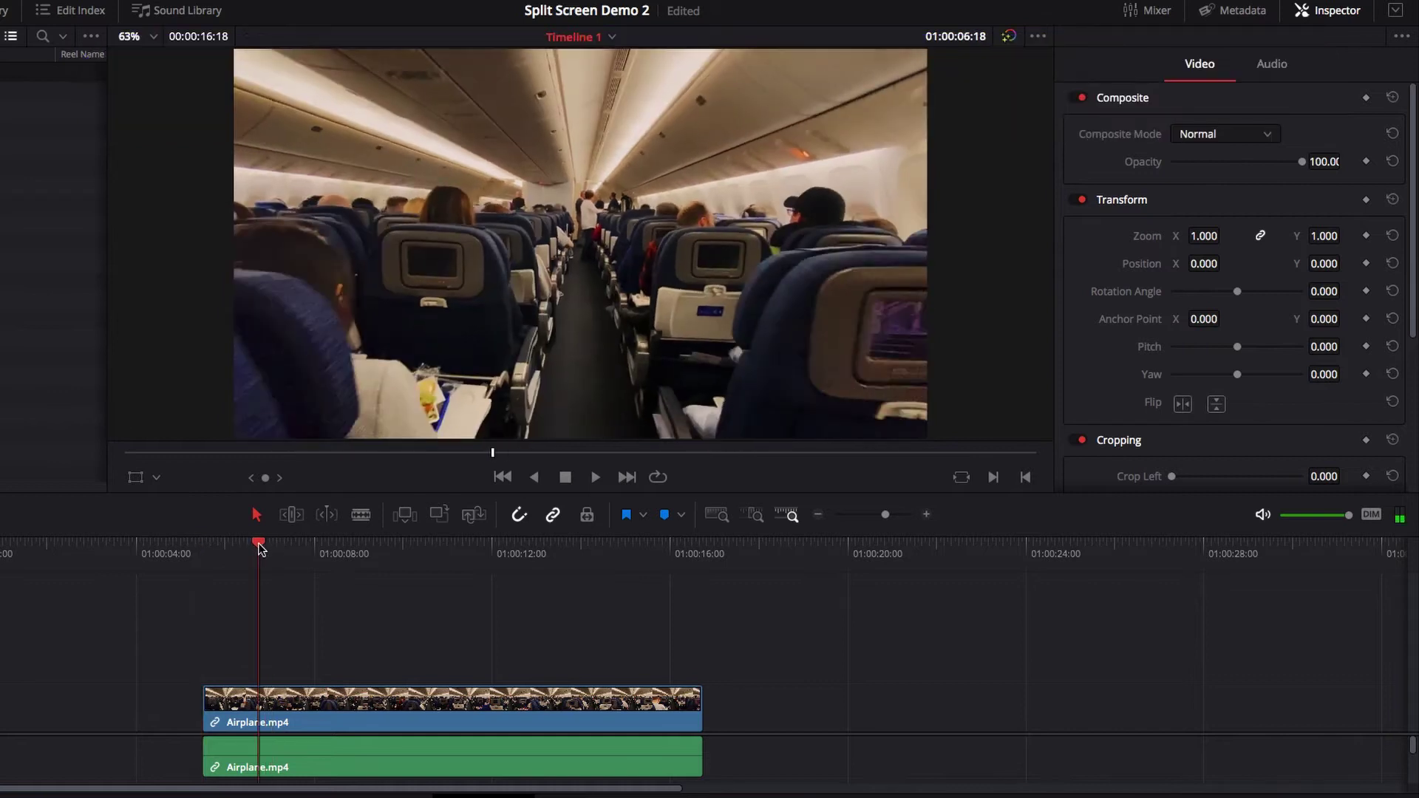
pyautogui.click(1366, 264)
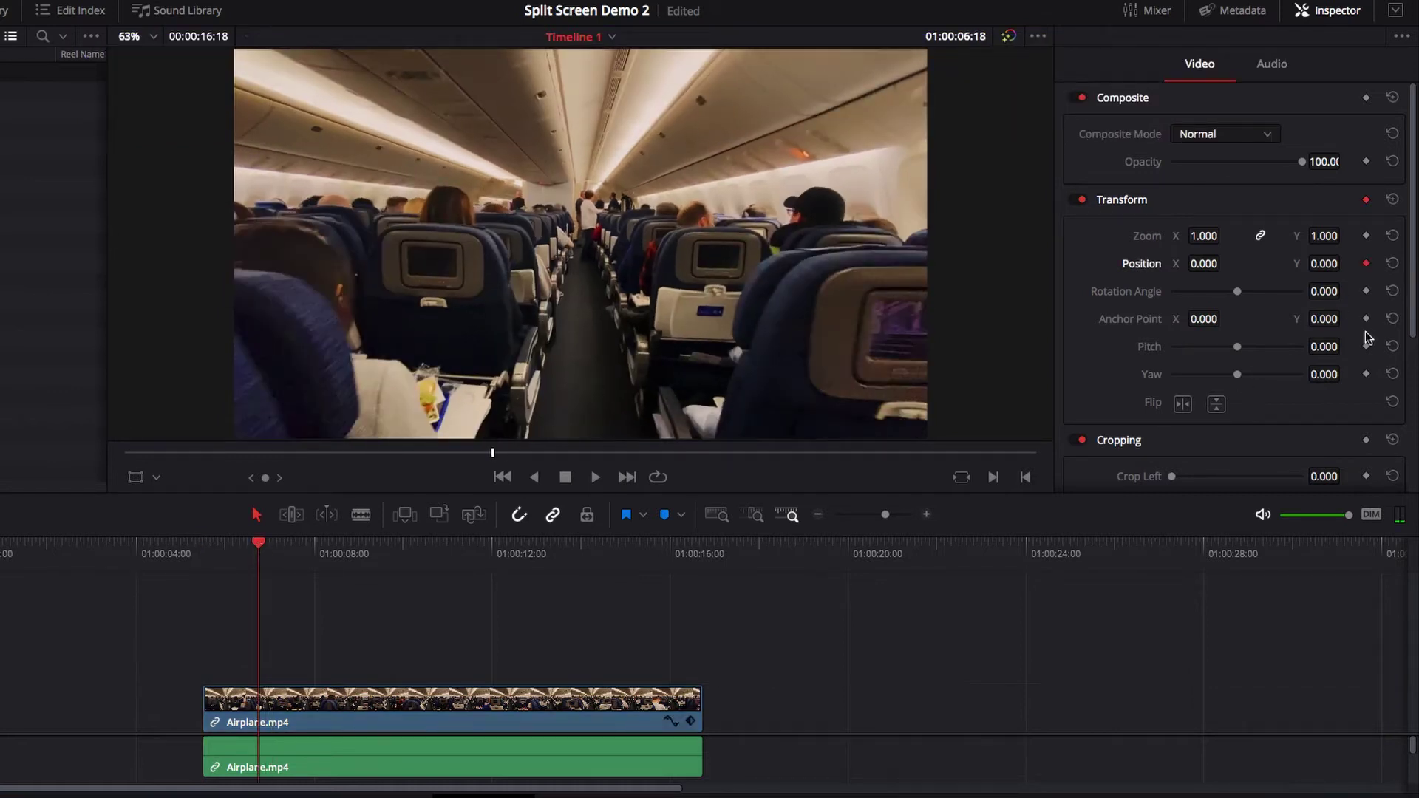
pyautogui.scroll(-3, 1358, 390)
pyautogui.scroll(-1, 1358, 390)
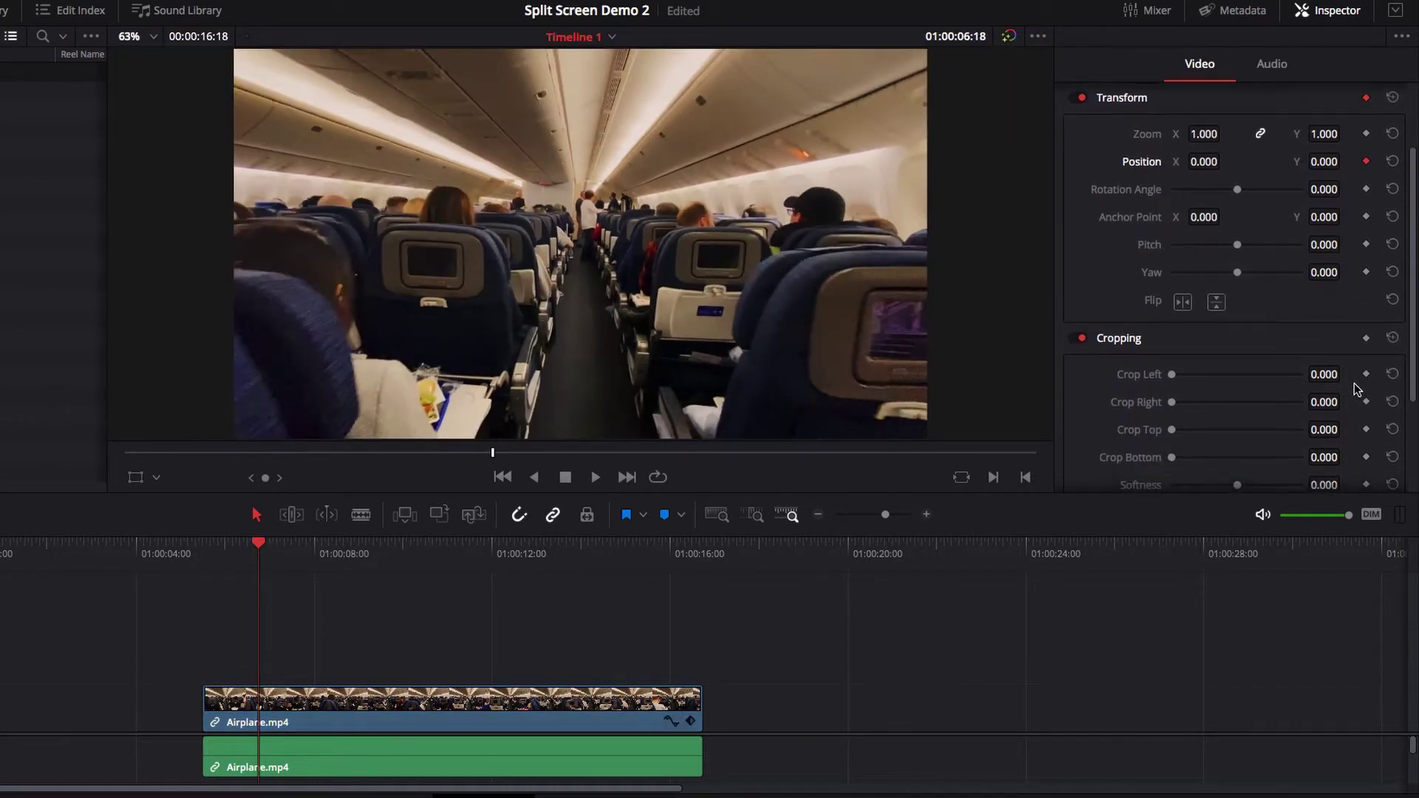
pyautogui.click(1366, 364)
pyautogui.click(1366, 392)
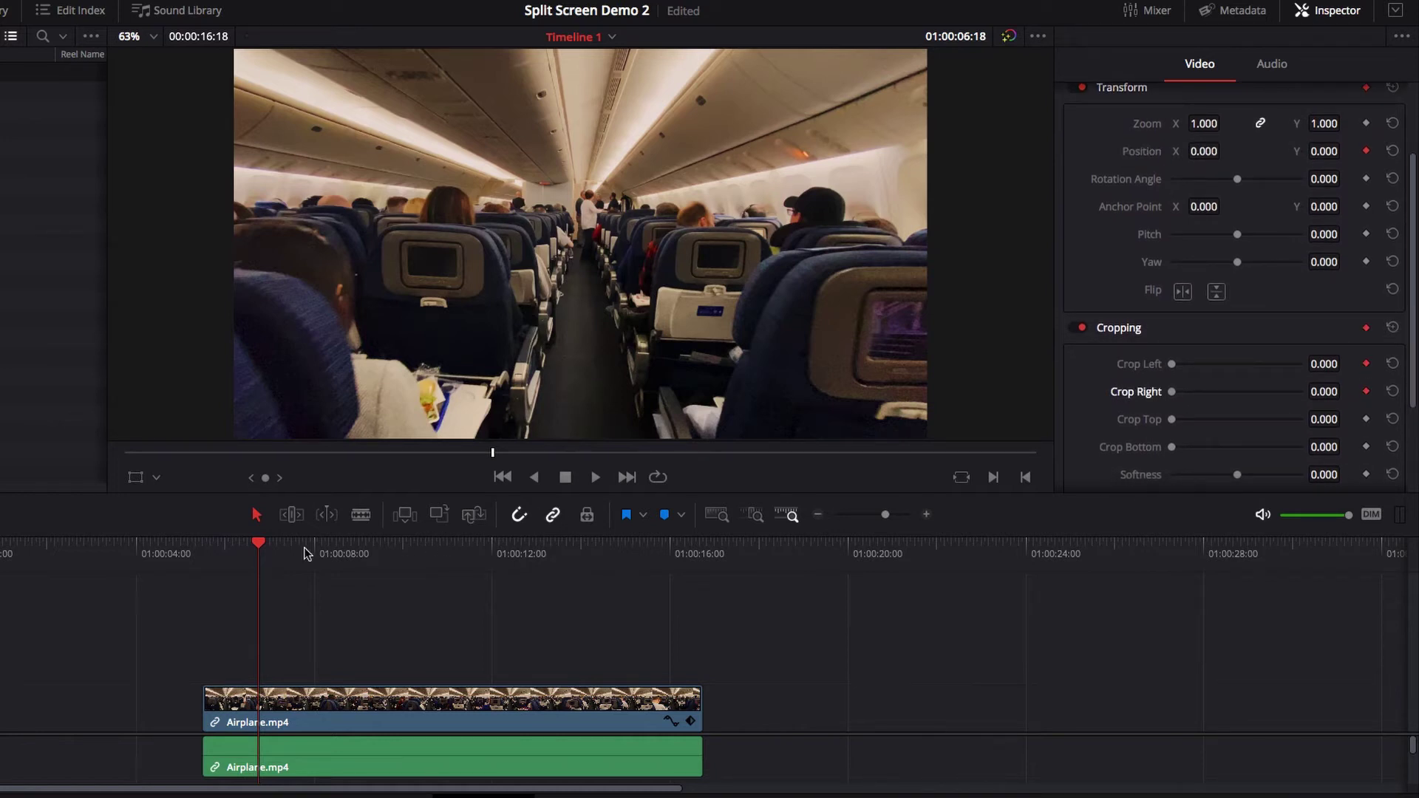
# - Step forward to 01:00:07:02 and add Crop Left, Crop Right and Position keyframes again
pyautogui.press('Right')
pyautogui.press('Right')
pyautogui.press('Right')
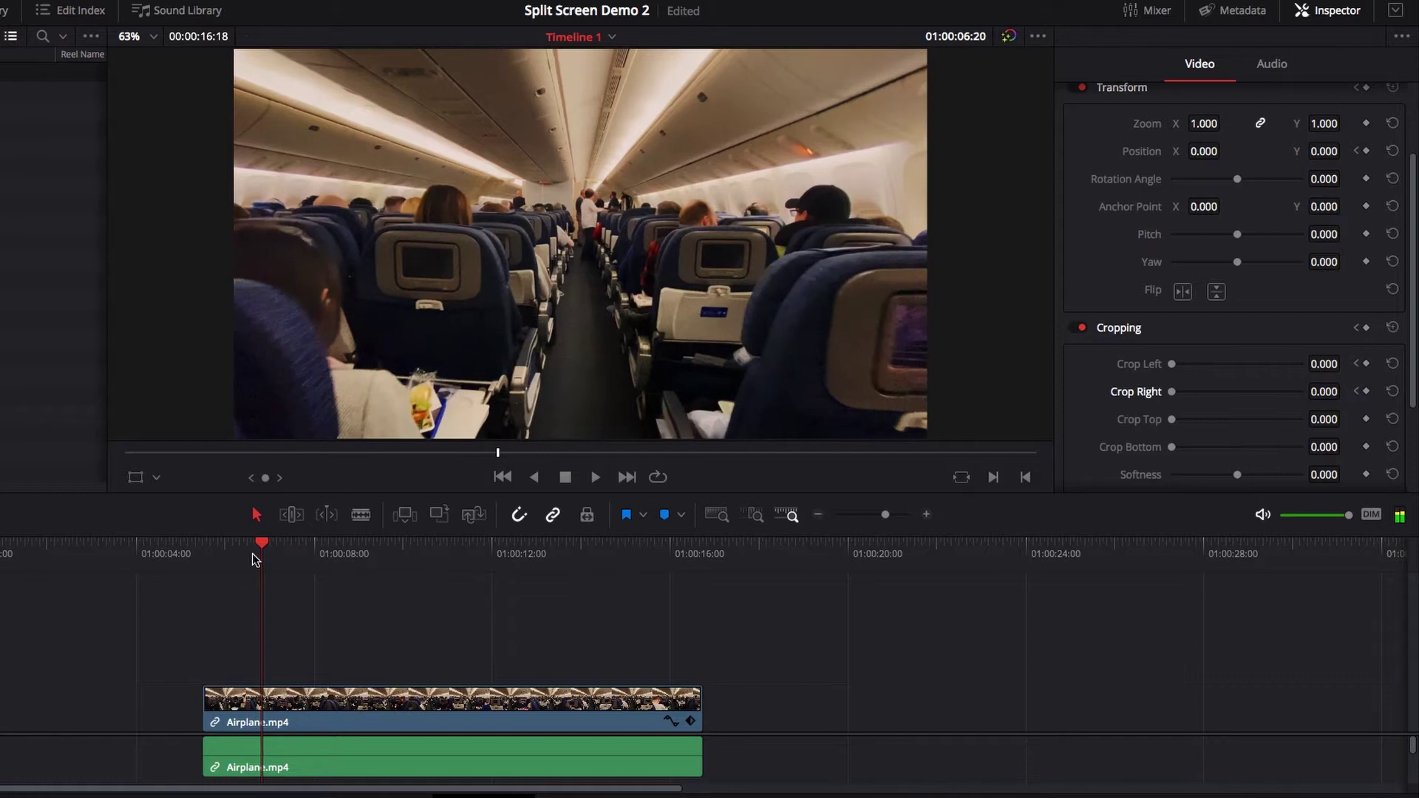
pyautogui.press('Right')
pyautogui.press('Right')
pyautogui.press('Right')
pyautogui.press('Right')
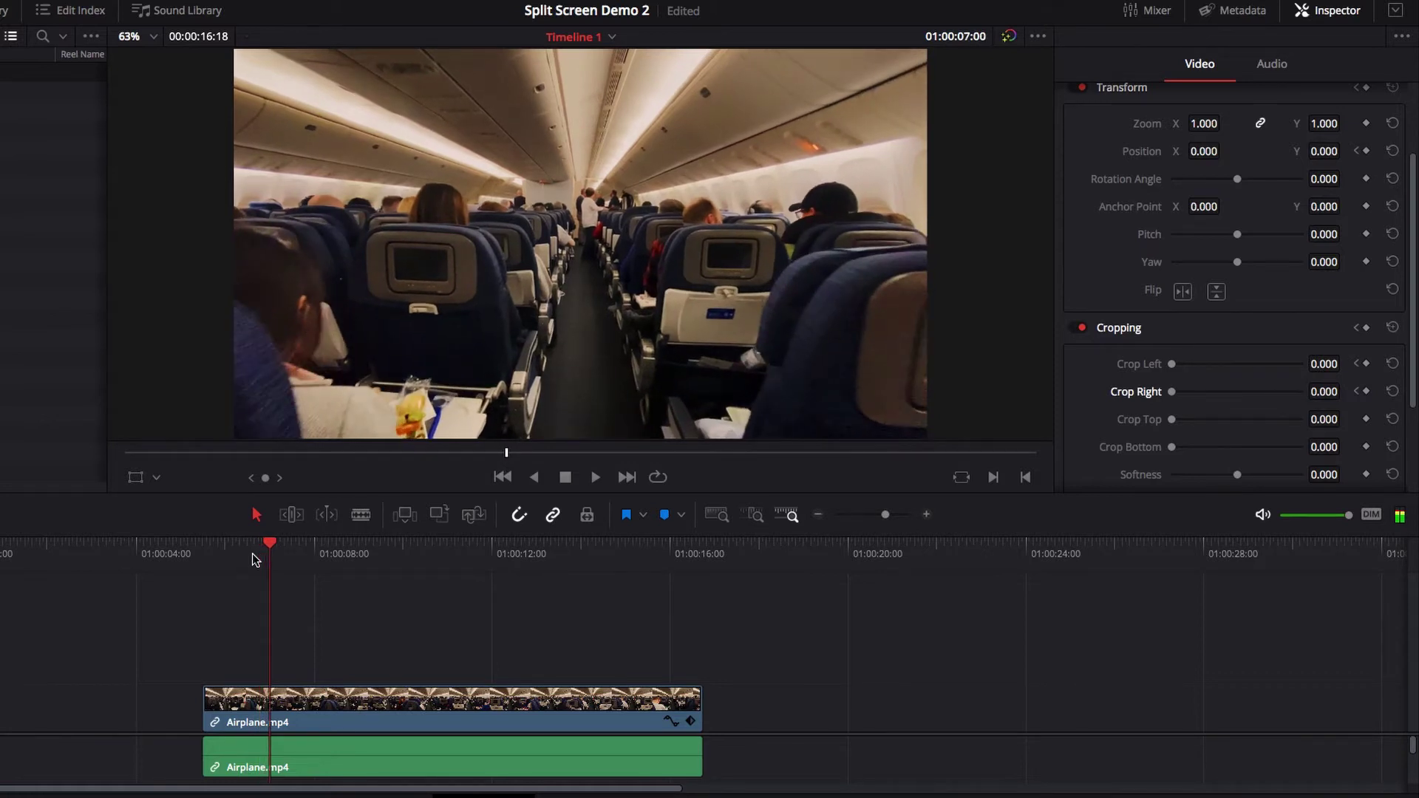
pyautogui.press('Right')
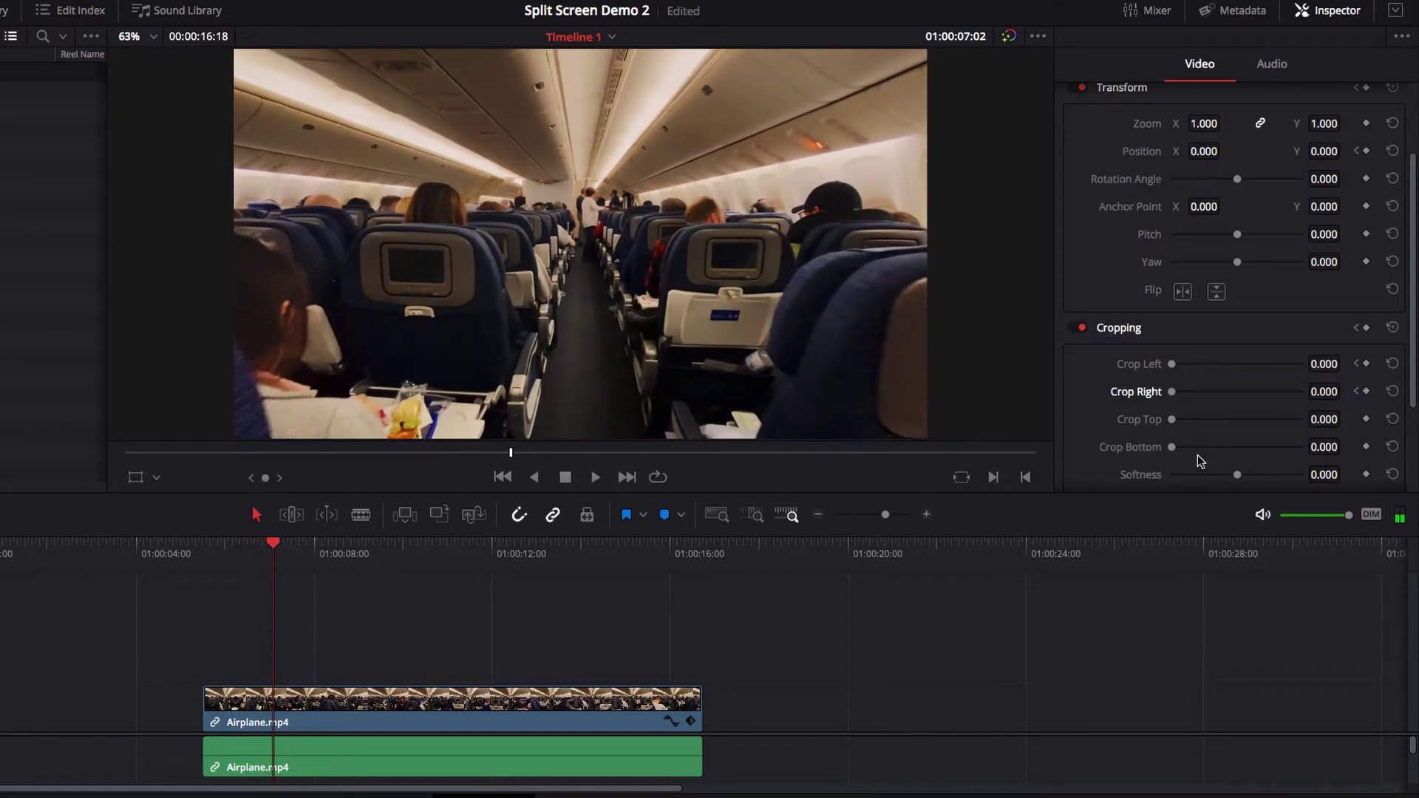
pyautogui.click(1366, 364)
pyautogui.click(1366, 391)
pyautogui.scroll(2, 1359, 309)
pyautogui.click(1366, 226)
# - Set the airplane clip to Position X -408 and Crop Right 220.4, then place Clip4.mp4 on V2
pyautogui.moveTo(1203, 229)
pyautogui.mouseDown()
pyautogui.moveTo(1141, 229)
pyautogui.moveTo(1212, 229)
pyautogui.mouseUp()
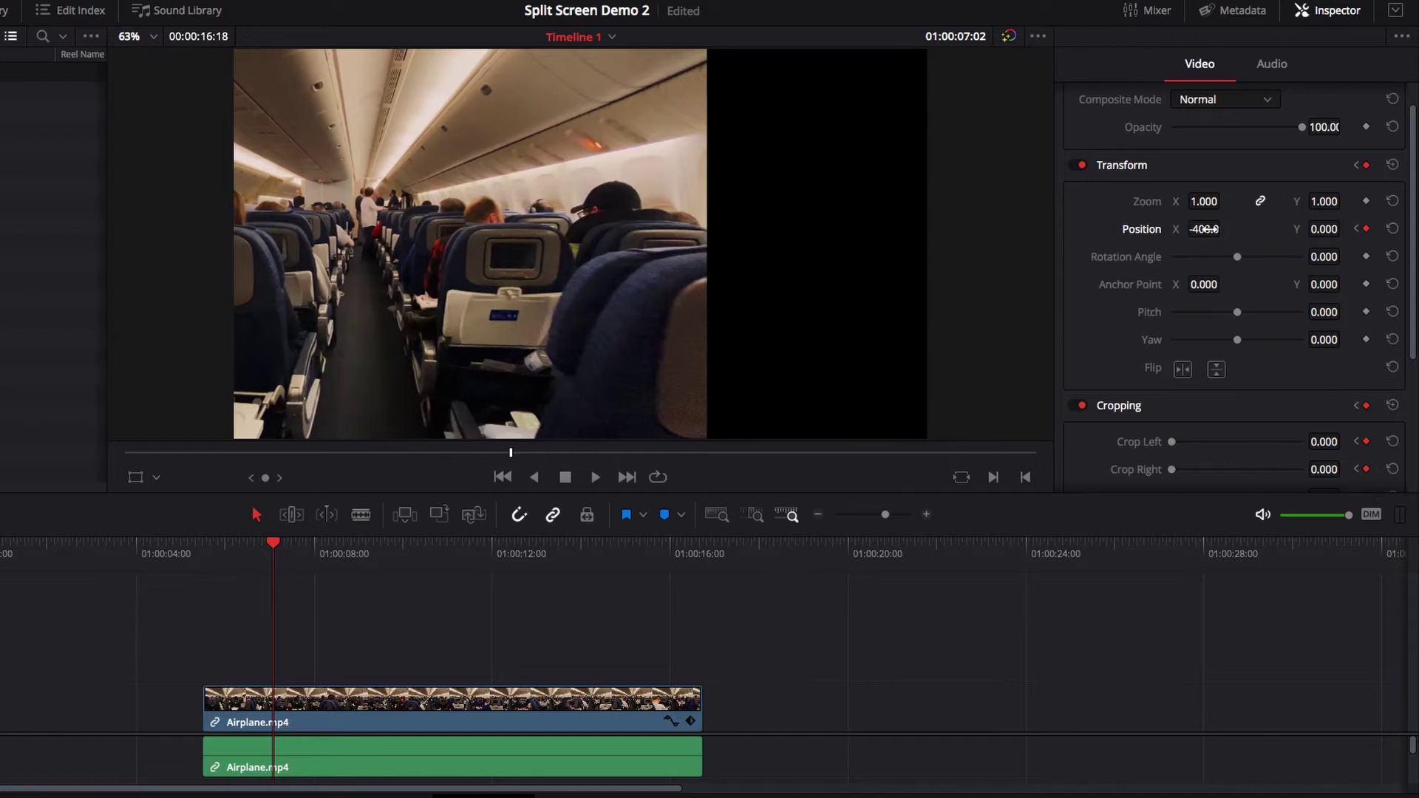
pyautogui.moveTo(1171, 470); pyautogui.dragTo(1195, 472)
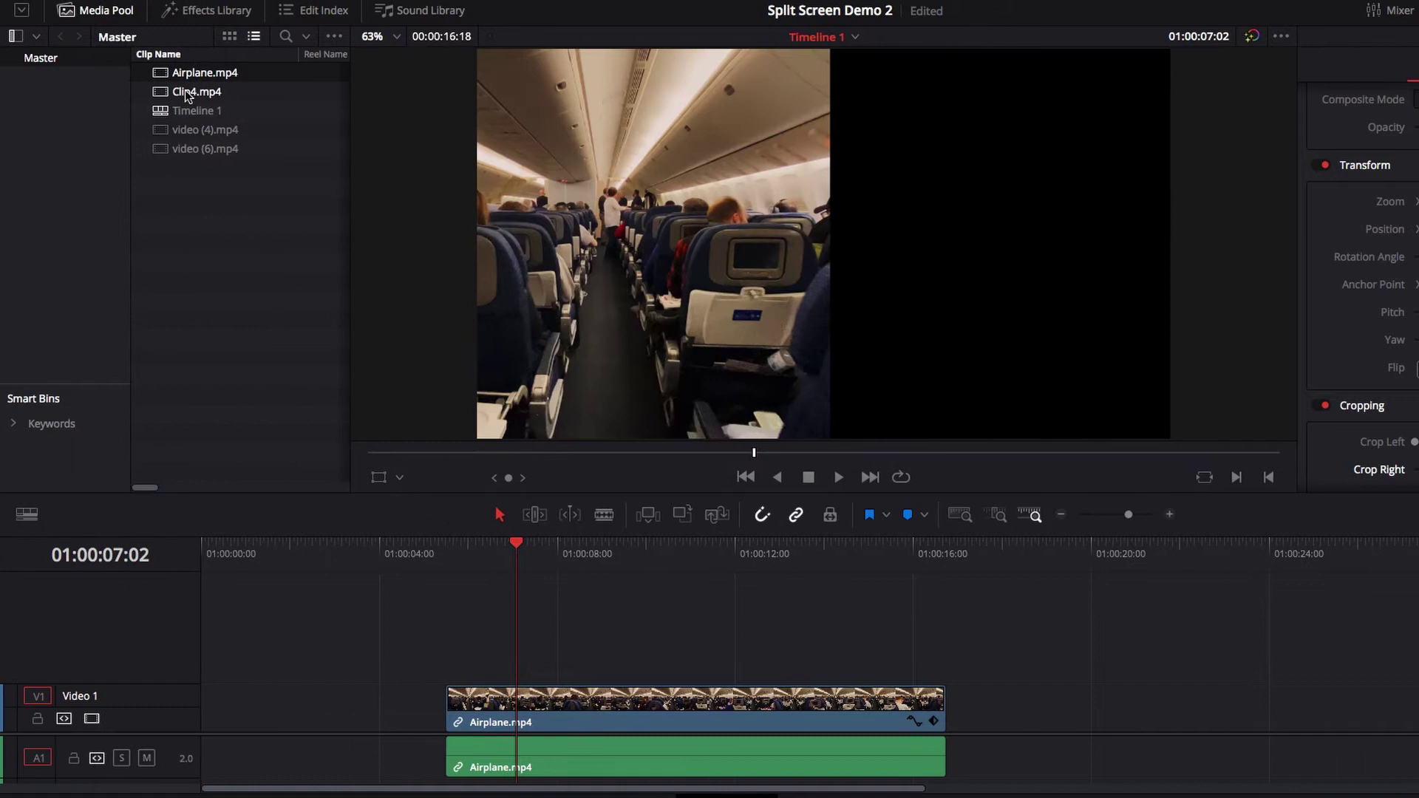
pyautogui.moveTo(187, 94); pyautogui.dragTo(530, 640)
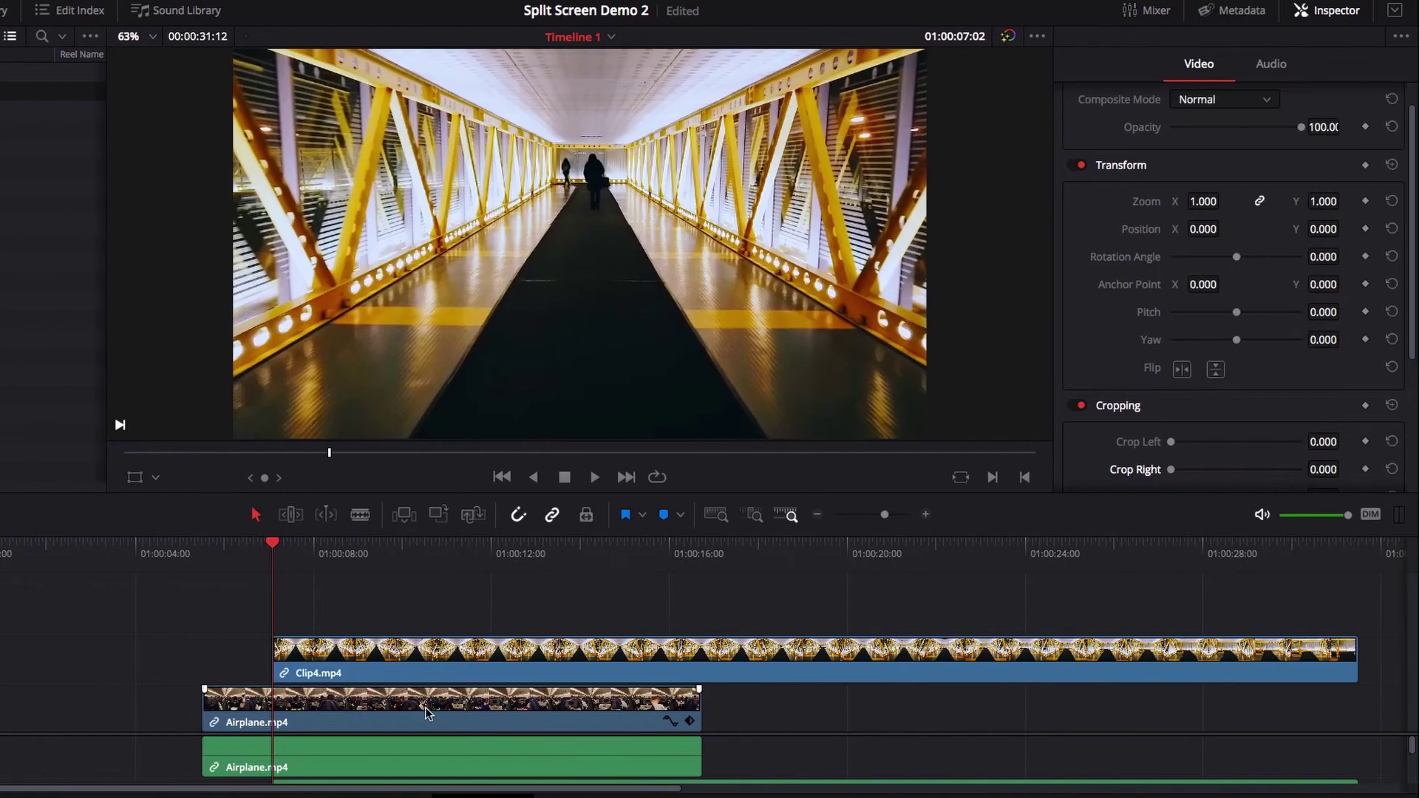
# - Step back to 01:00:06:18 and trim Clip4.mp4 so it starts at the playhead
pyautogui.click(668, 707)
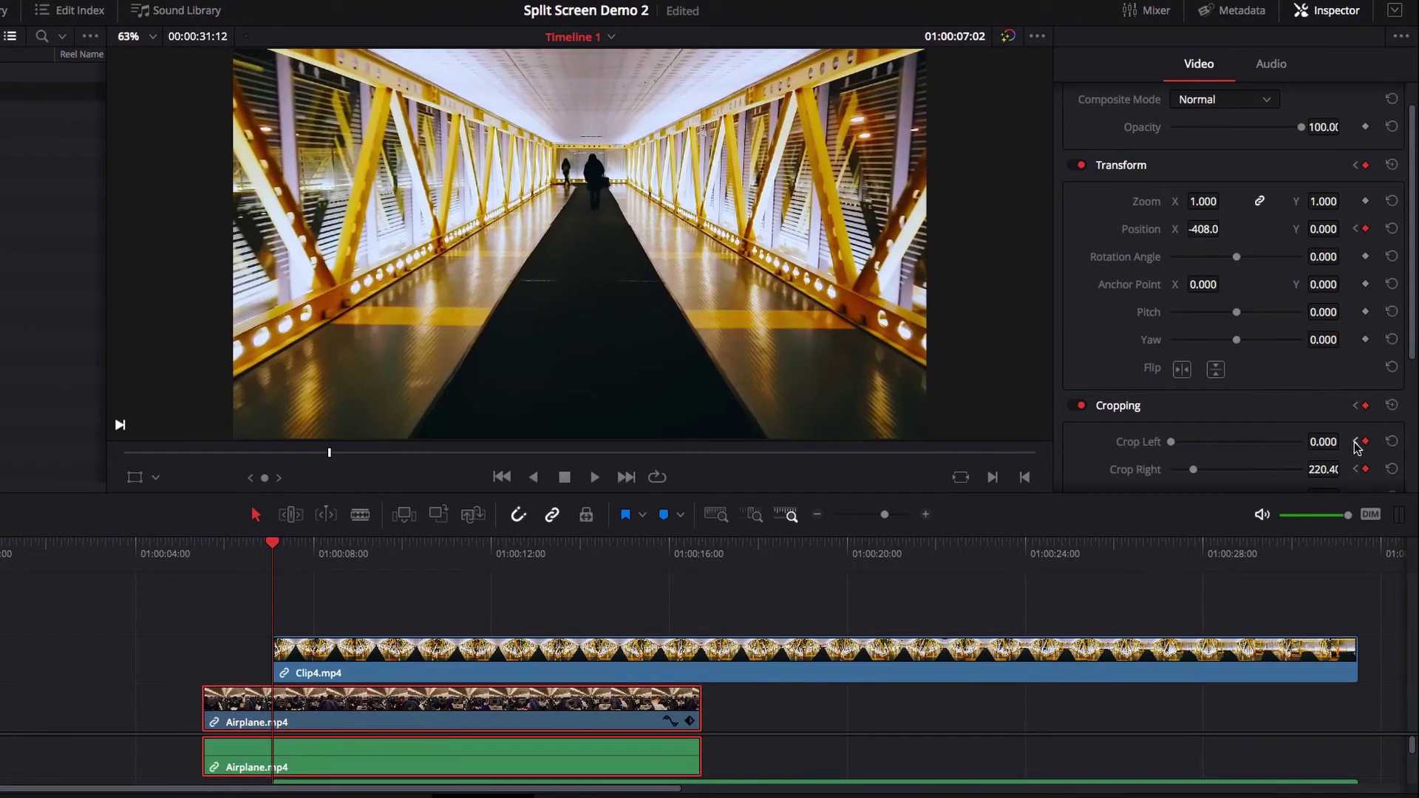
pyautogui.press('Left')
pyautogui.press('Left')
pyautogui.press('Left')
pyautogui.press('Left')
pyautogui.press('Left')
pyautogui.press('Left')
pyautogui.press('Left')
pyautogui.press('Left')
pyautogui.moveTo(554, 659); pyautogui.dragTo(544, 660)
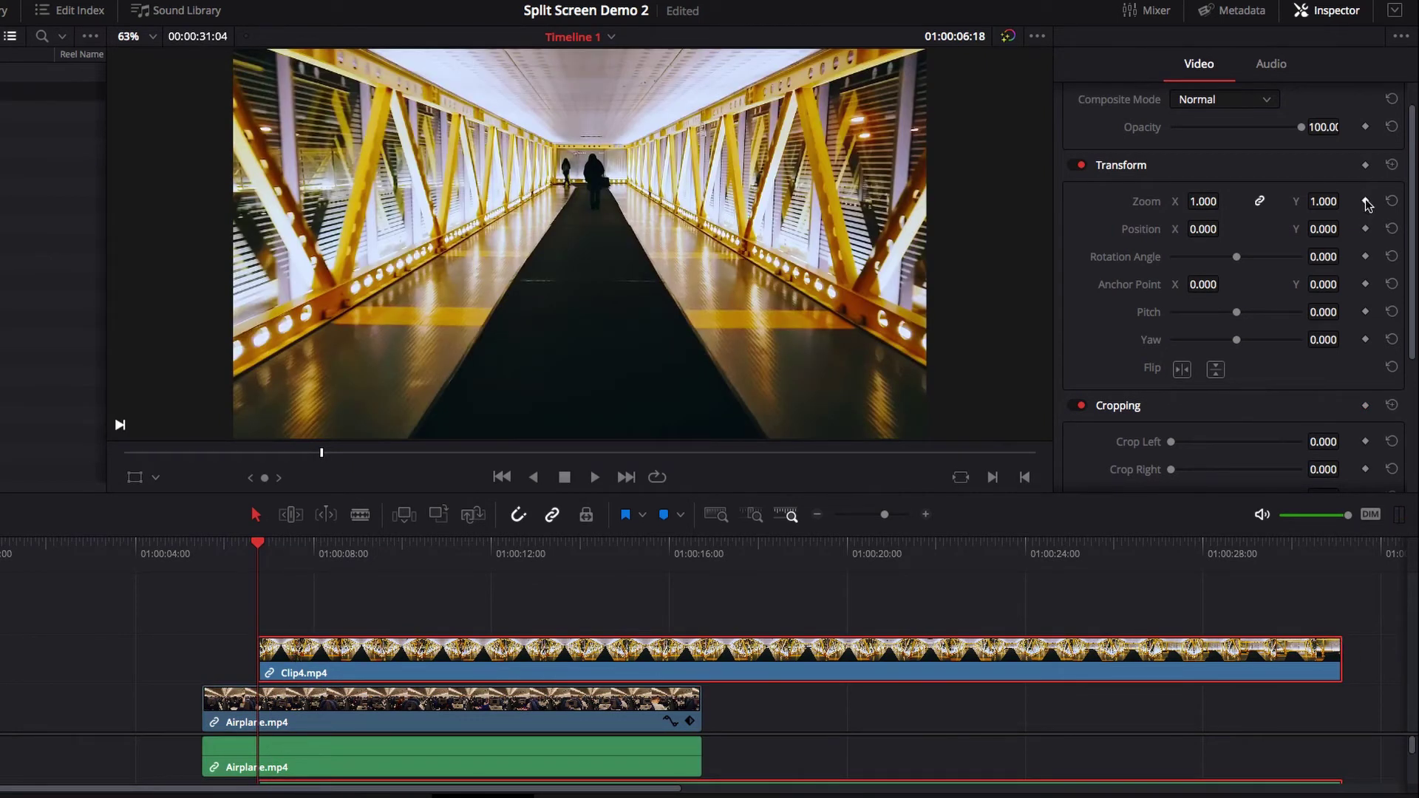
# - Keyframe Clip4's Position and Crop Left/Right, set Position X 1305 off-screen right, then play forward
pyautogui.click(1366, 230)
pyautogui.scroll(-1, 1367, 403)
pyautogui.click(1366, 413)
pyautogui.click(1366, 440)
pyautogui.scroll(1, 1330, 386)
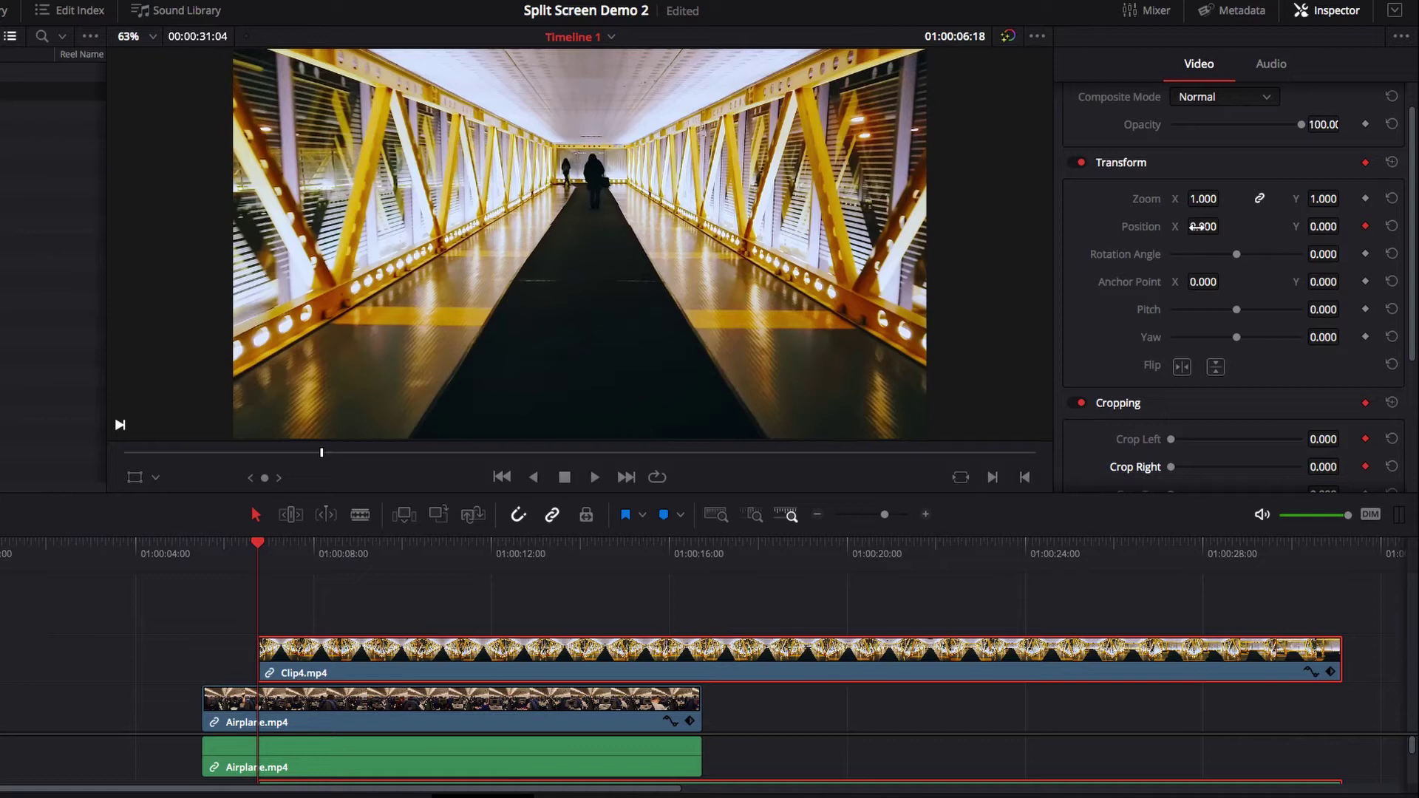
pyautogui.moveTo(1197, 226)
pyautogui.mouseDown()
pyautogui.moveTo(1224, 226)
pyautogui.moveTo(1205, 226)
pyautogui.mouseUp()
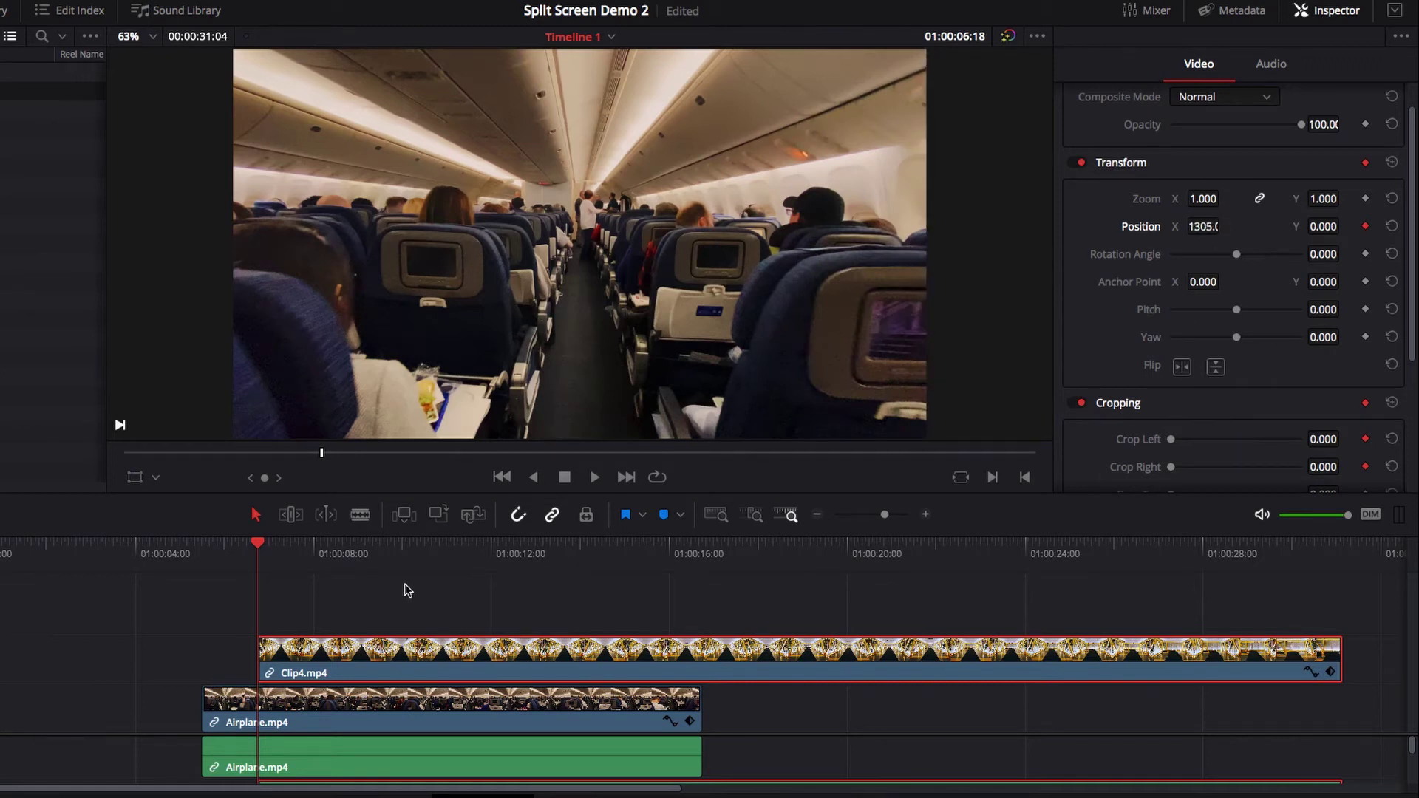
pyautogui.press('space')
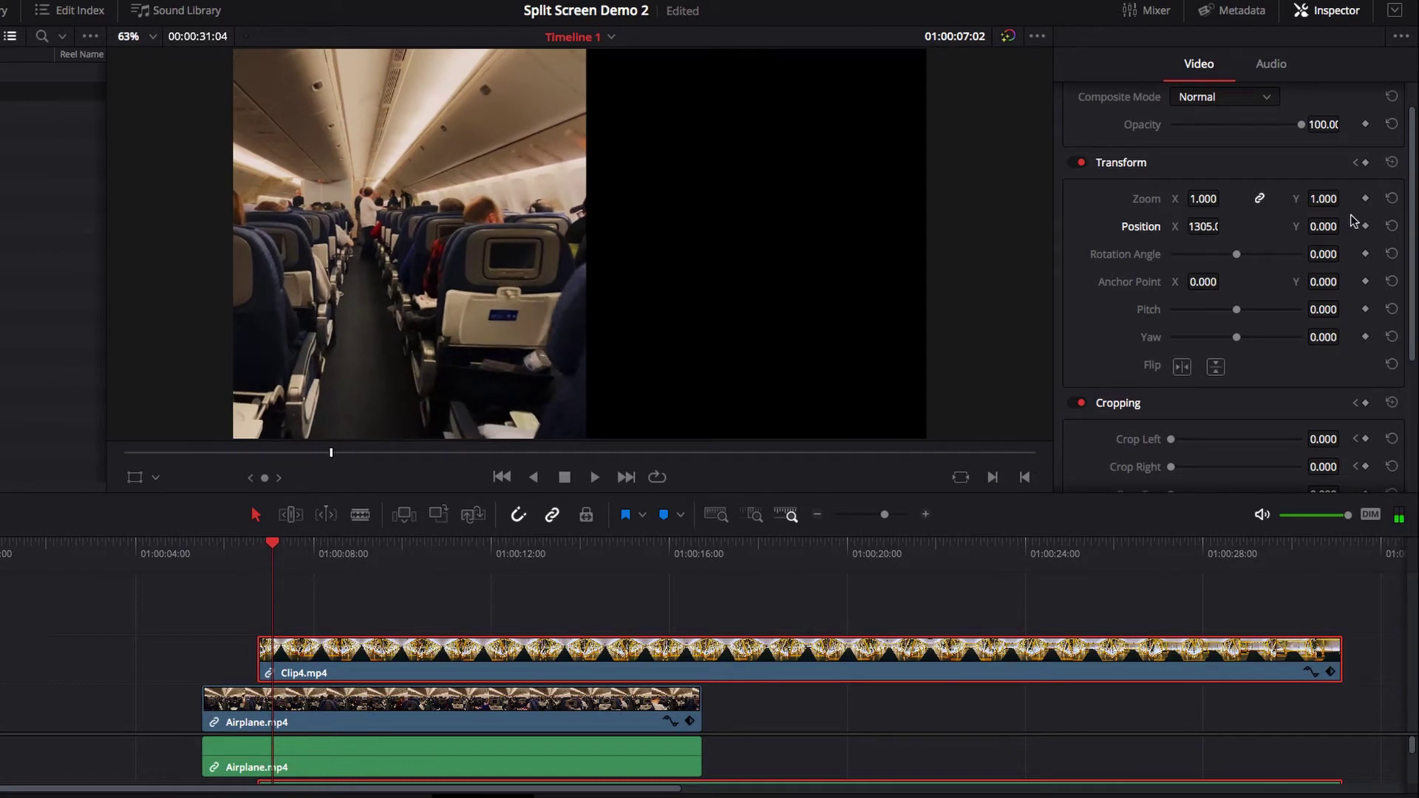
# - At 01:00:07:02, keyframe Clip4 at Position X 289 and Crop Left 373, then return to 01:00:05:12
pyautogui.click(1366, 439)
pyautogui.click(1365, 466)
pyautogui.moveTo(1242, 226); pyautogui.dragTo(845, 237)
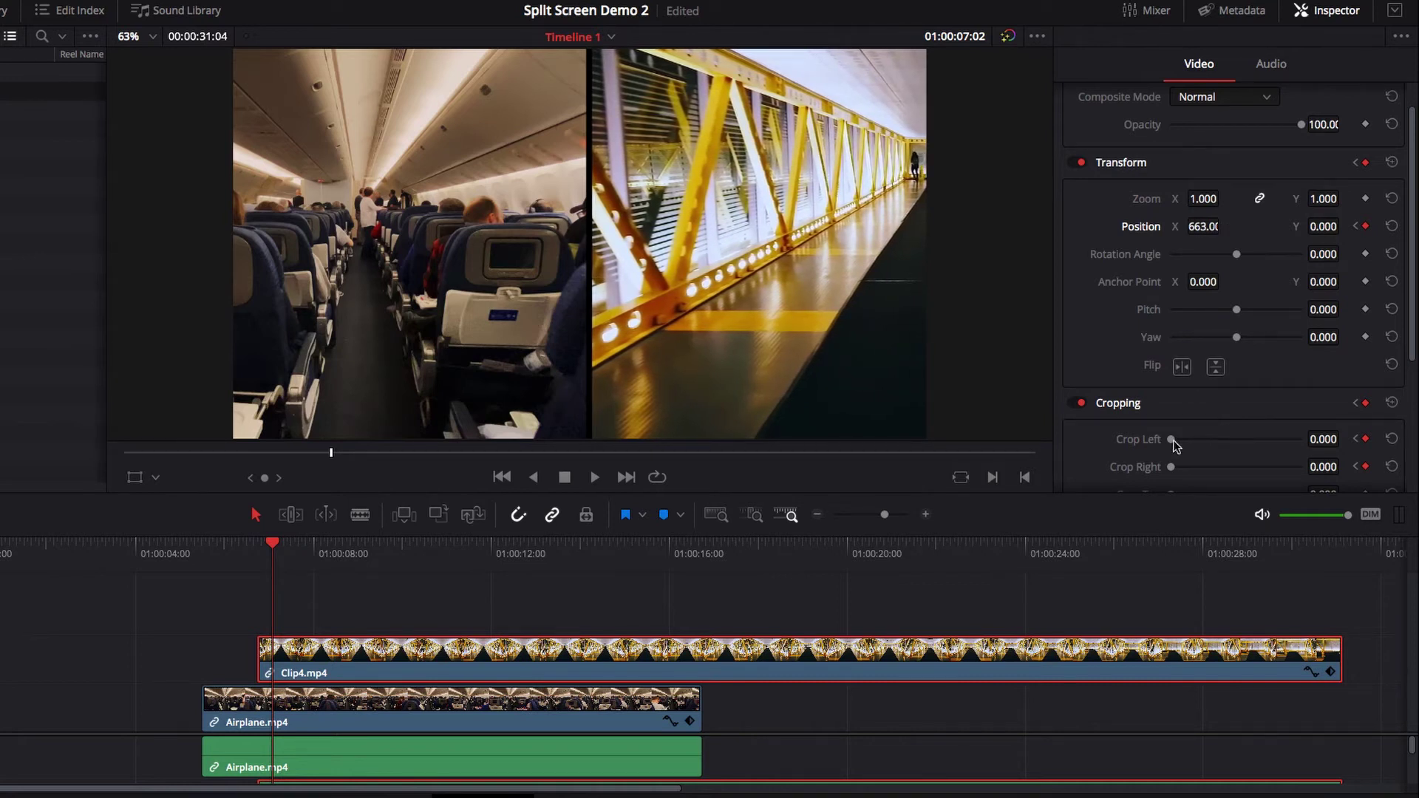
pyautogui.moveTo(1173, 441); pyautogui.dragTo(1207, 439)
pyautogui.moveTo(1227, 227); pyautogui.dragTo(1225, 227)
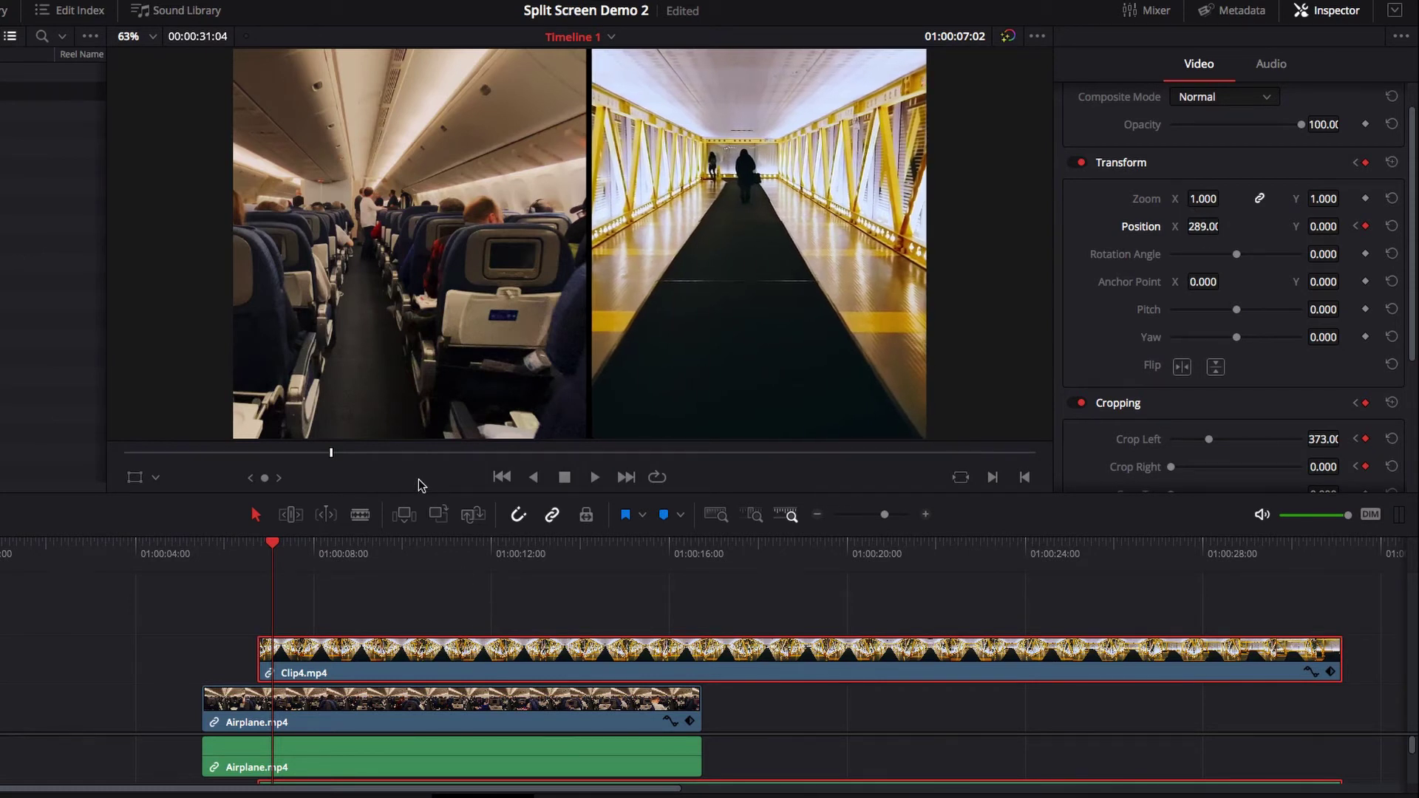
pyautogui.click(196, 550)
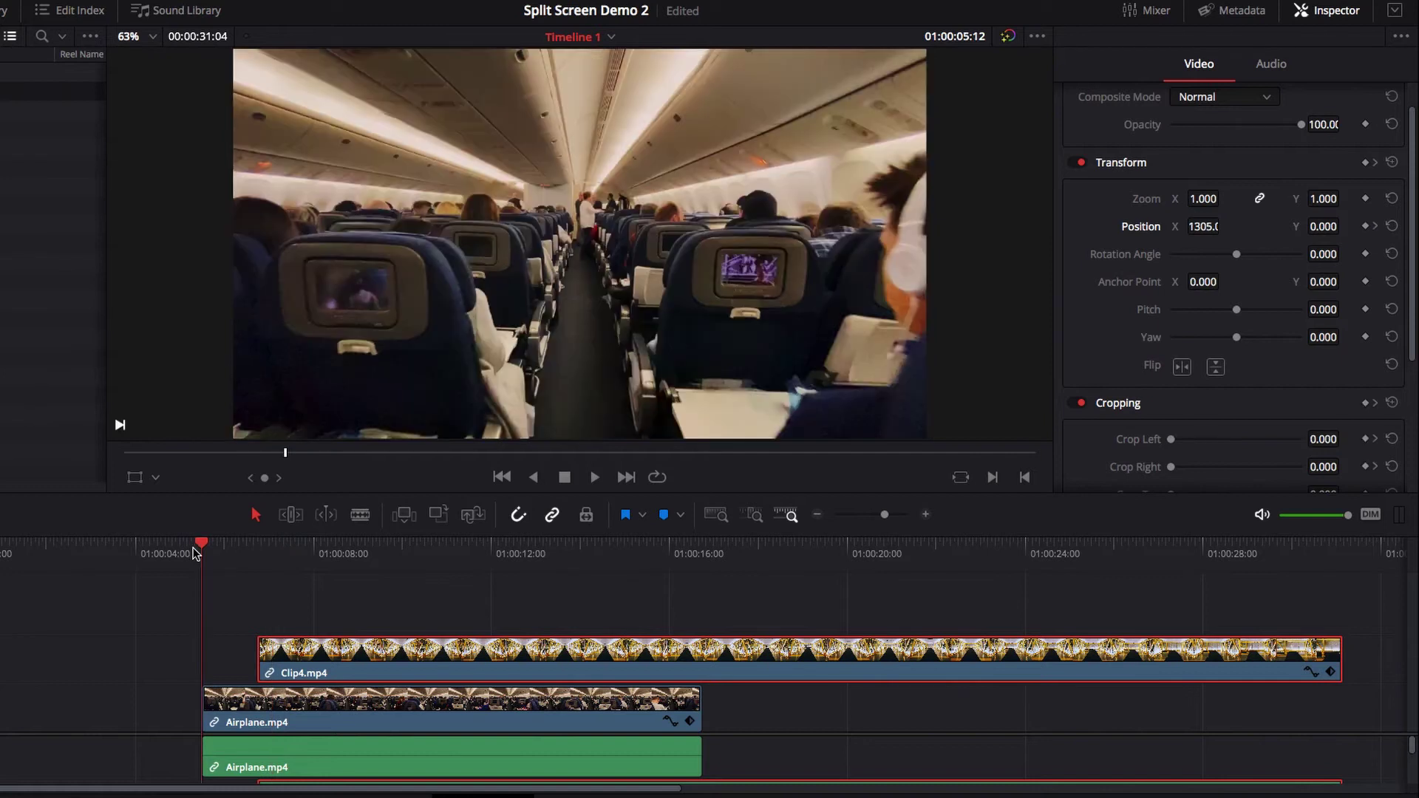
# - Play the split-screen animation twice to review the walkway clip sliding in beside the airplane
pyautogui.press('space')
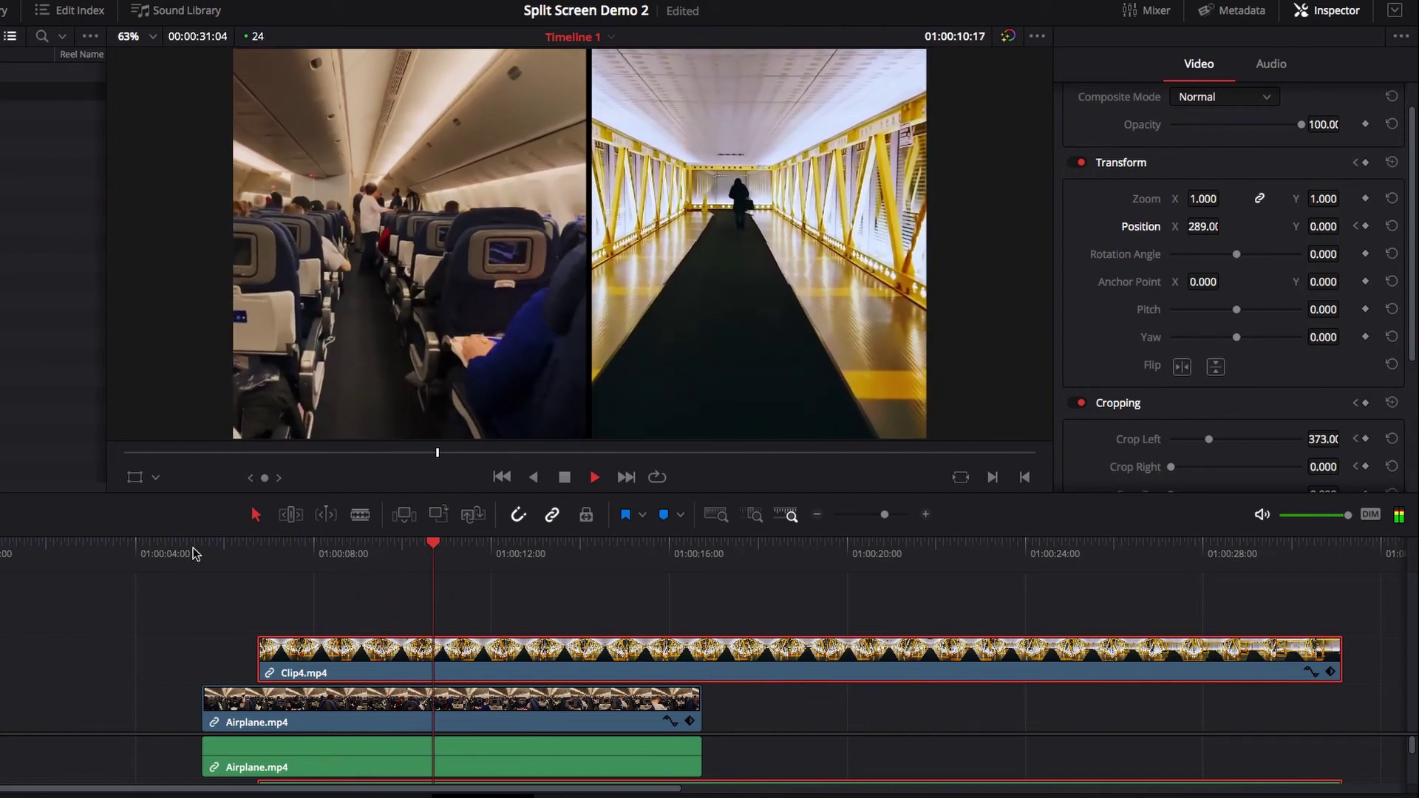
pyautogui.press('space')
pyautogui.click(195, 555)
pyautogui.press('space')
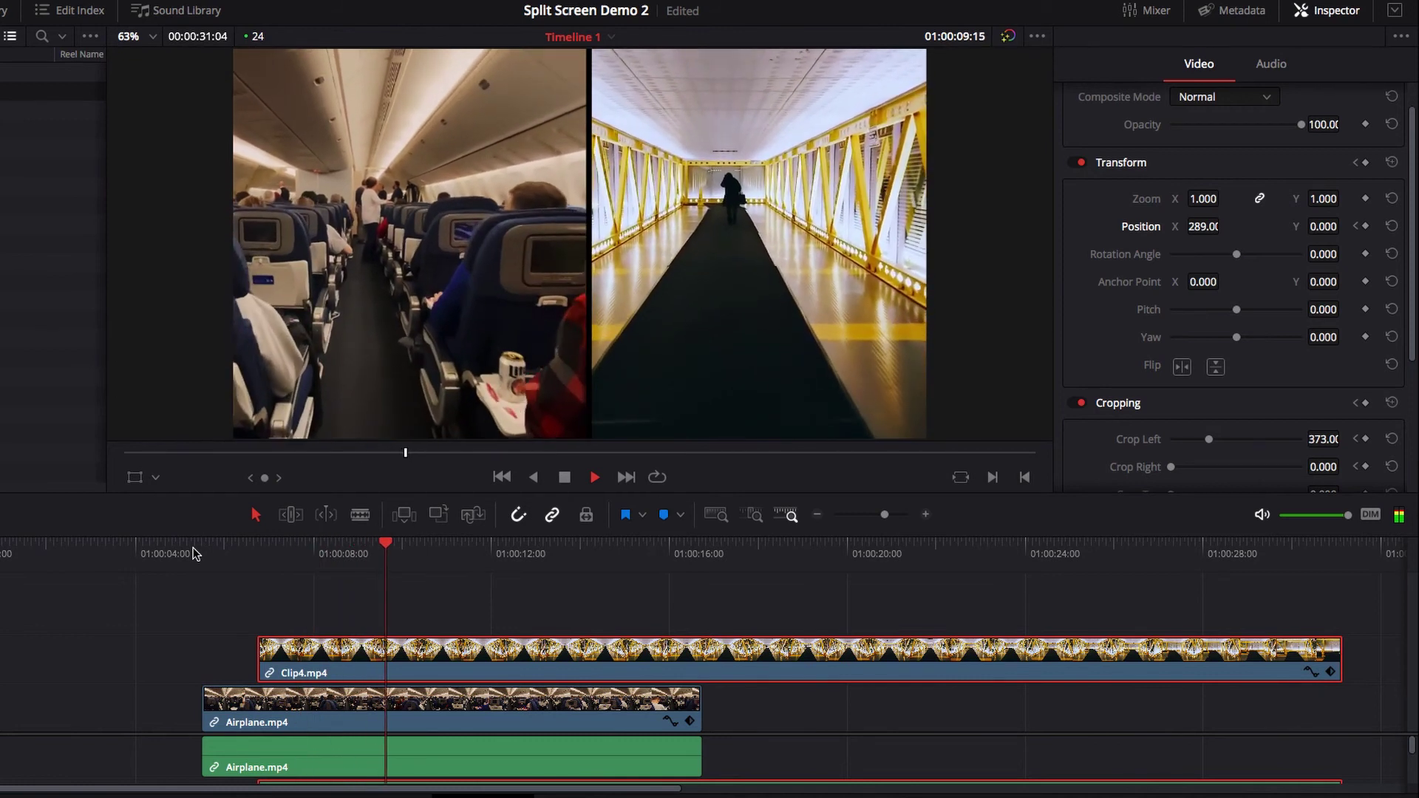
pyautogui.press('space')
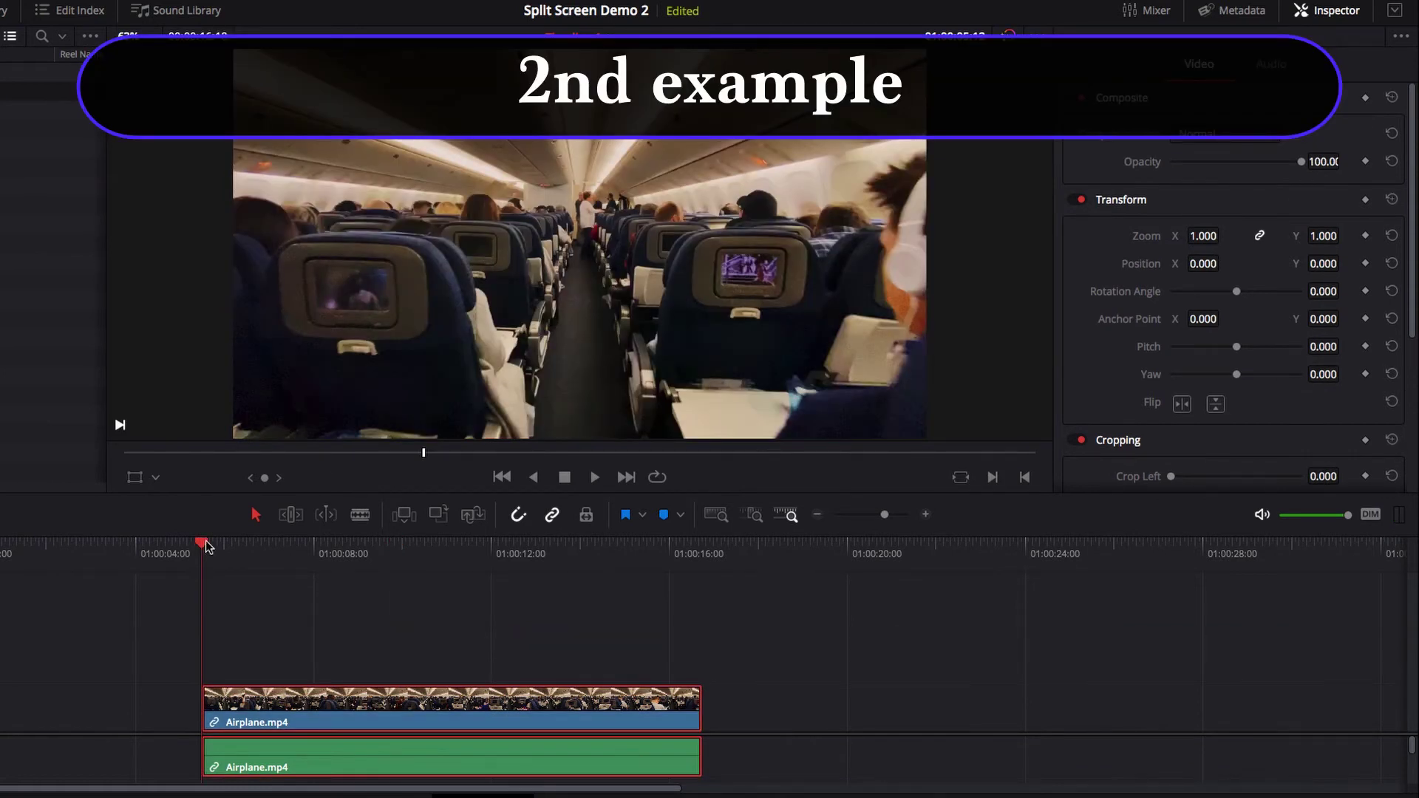
# - Keyframe the airplane clip's Position and crops, setting Position X -378 and Crop Right 245.8
pyautogui.click(1366, 265)
pyautogui.scroll(-3, 1367, 399)
pyautogui.click(1366, 368)
pyautogui.click(1366, 397)
pyautogui.moveTo(1205, 156); pyautogui.dragTo(1205, 156)
pyautogui.moveTo(1171, 397); pyautogui.dragTo(1194, 397)
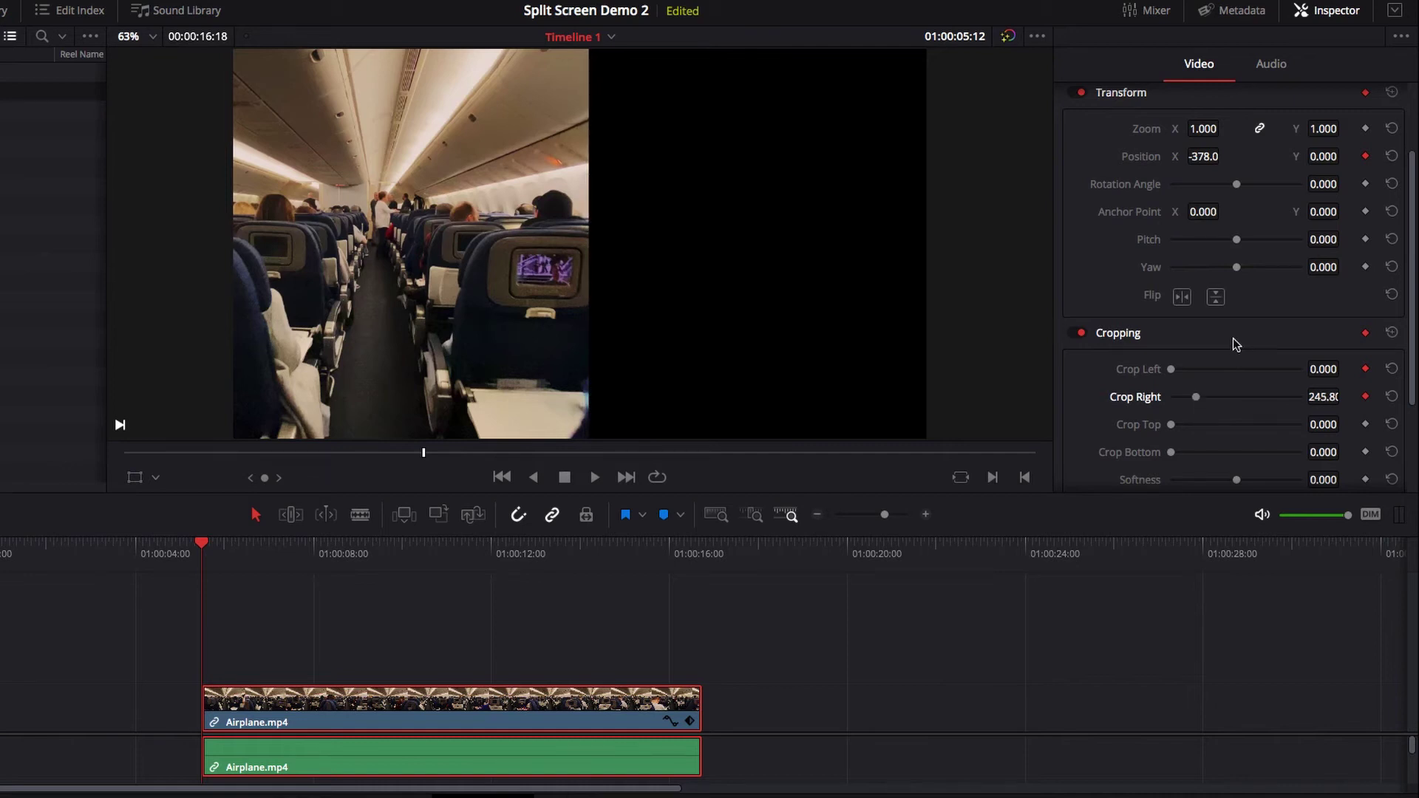
# - Add end-frame Position and crop keyframes, then set the first keyframe's Position Y to -733
pyautogui.press('Right')
pyautogui.press('Right')
pyautogui.press('Right')
pyautogui.press('Right')
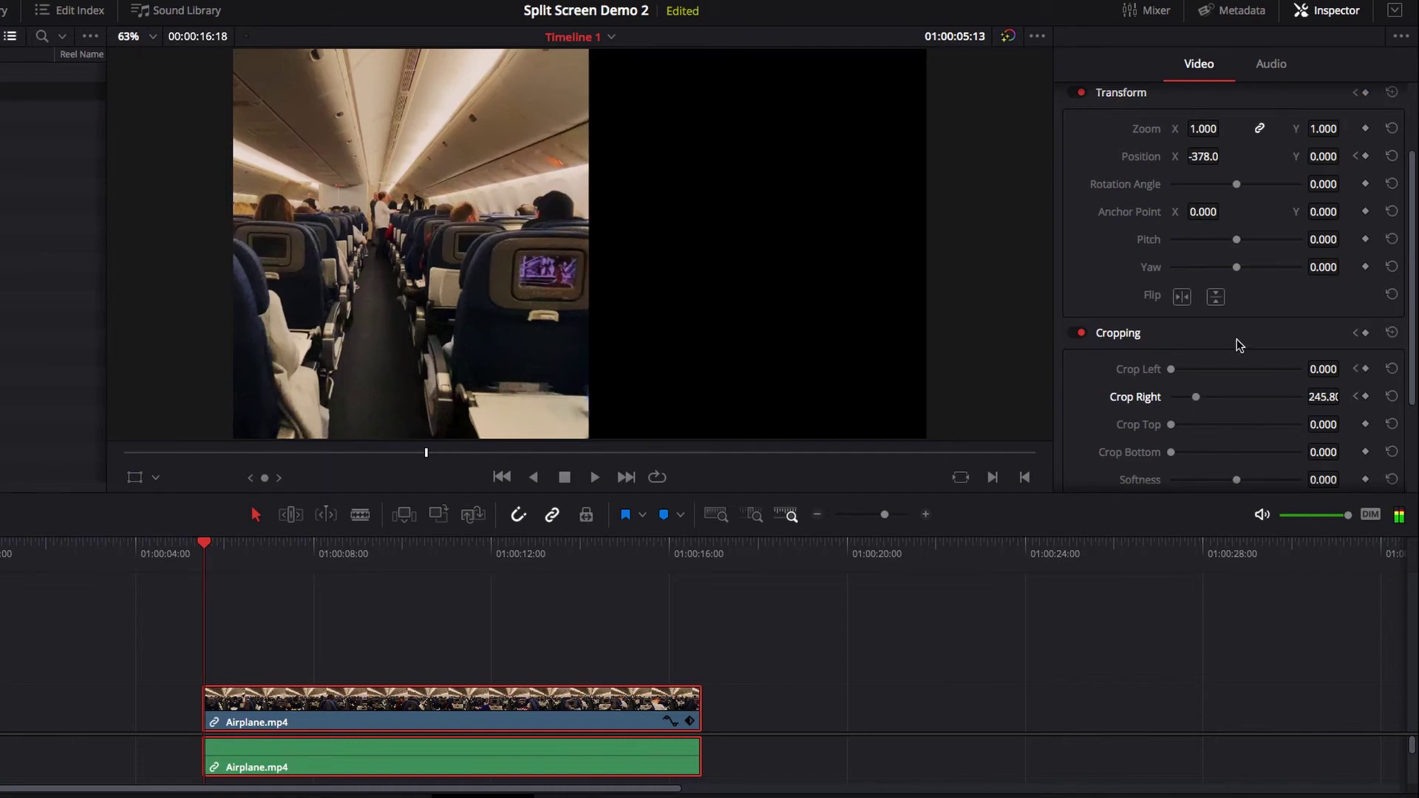
pyautogui.press('Right')
pyautogui.press('Right')
pyautogui.press('Right')
pyautogui.press('Right')
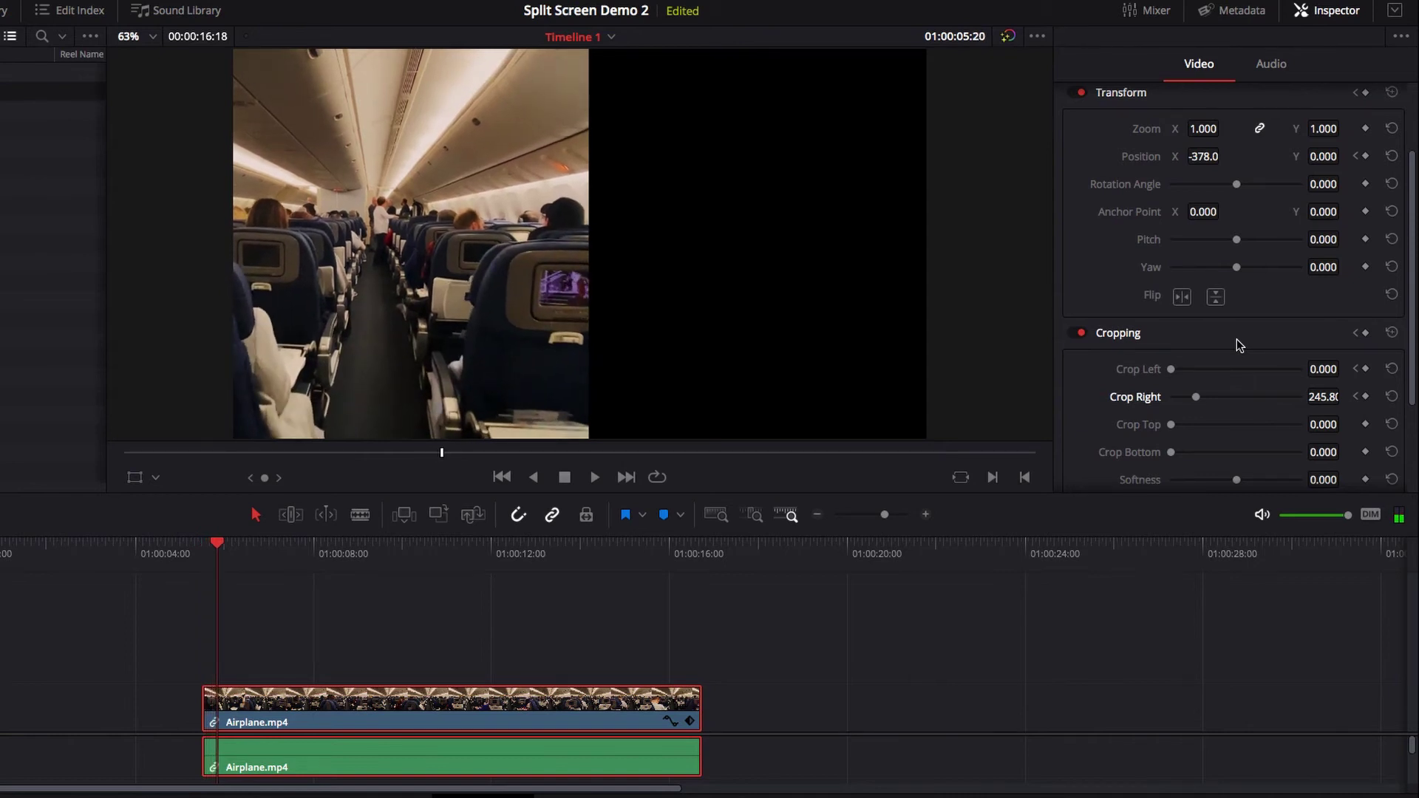
pyautogui.click(1366, 370)
pyautogui.click(1366, 397)
pyautogui.scroll(1, 1364, 219)
pyautogui.click(1364, 173)
pyautogui.click(1355, 176)
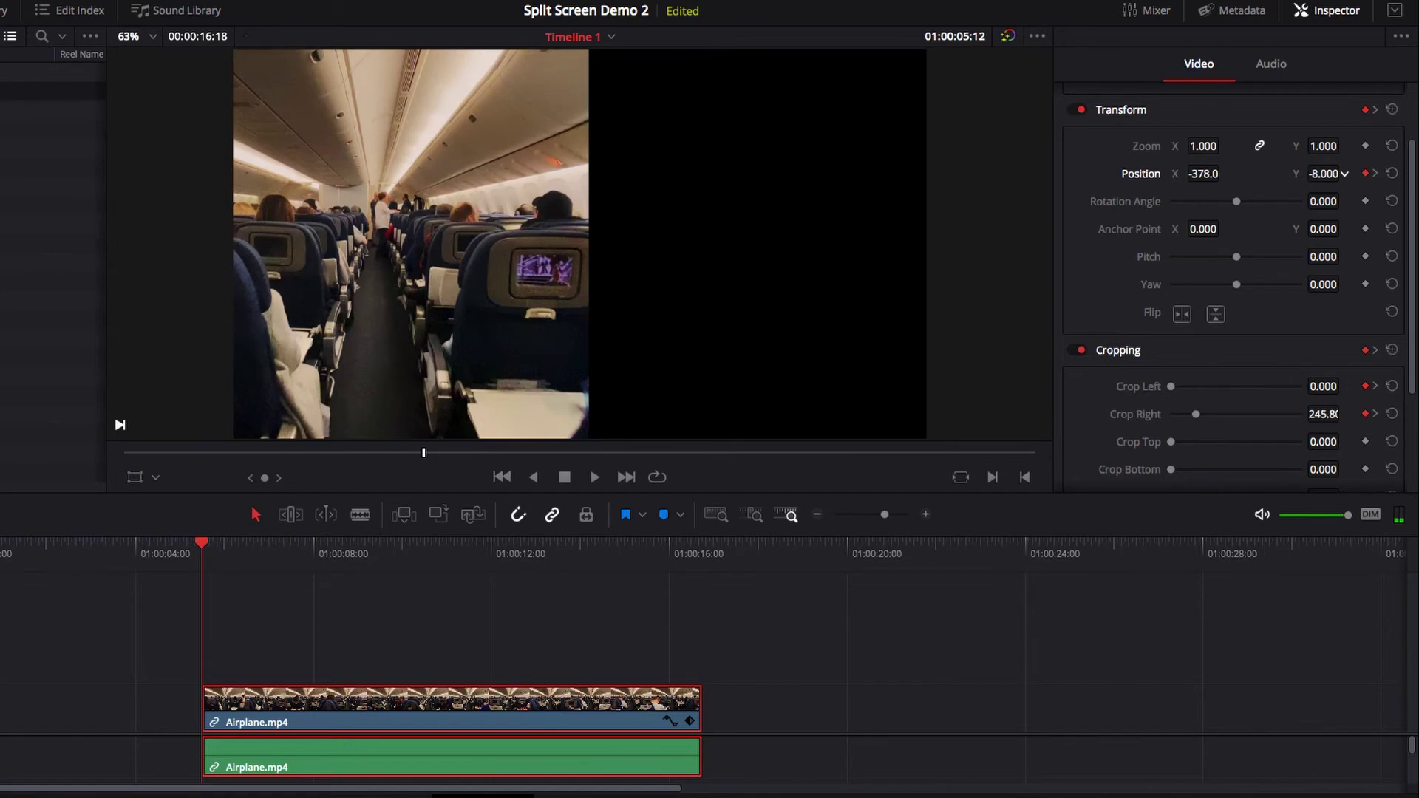
pyautogui.moveTo(1330, 174); pyautogui.dragTo(1294, 172)
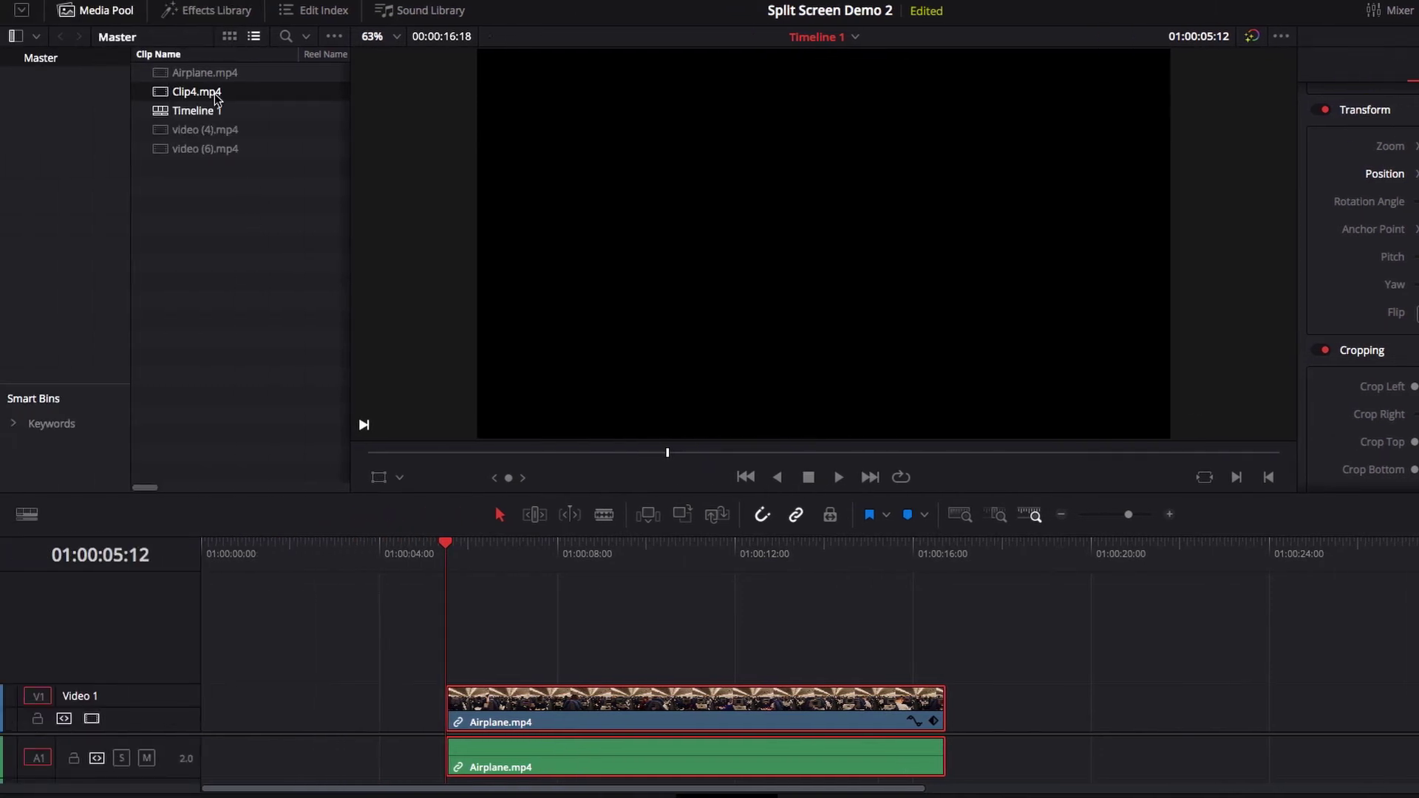
# - Place Clip4.mp4 on Video 2 and add its Position, Crop Left and Crop Right keyframes
pyautogui.moveTo(185, 95); pyautogui.dragTo(446, 647)
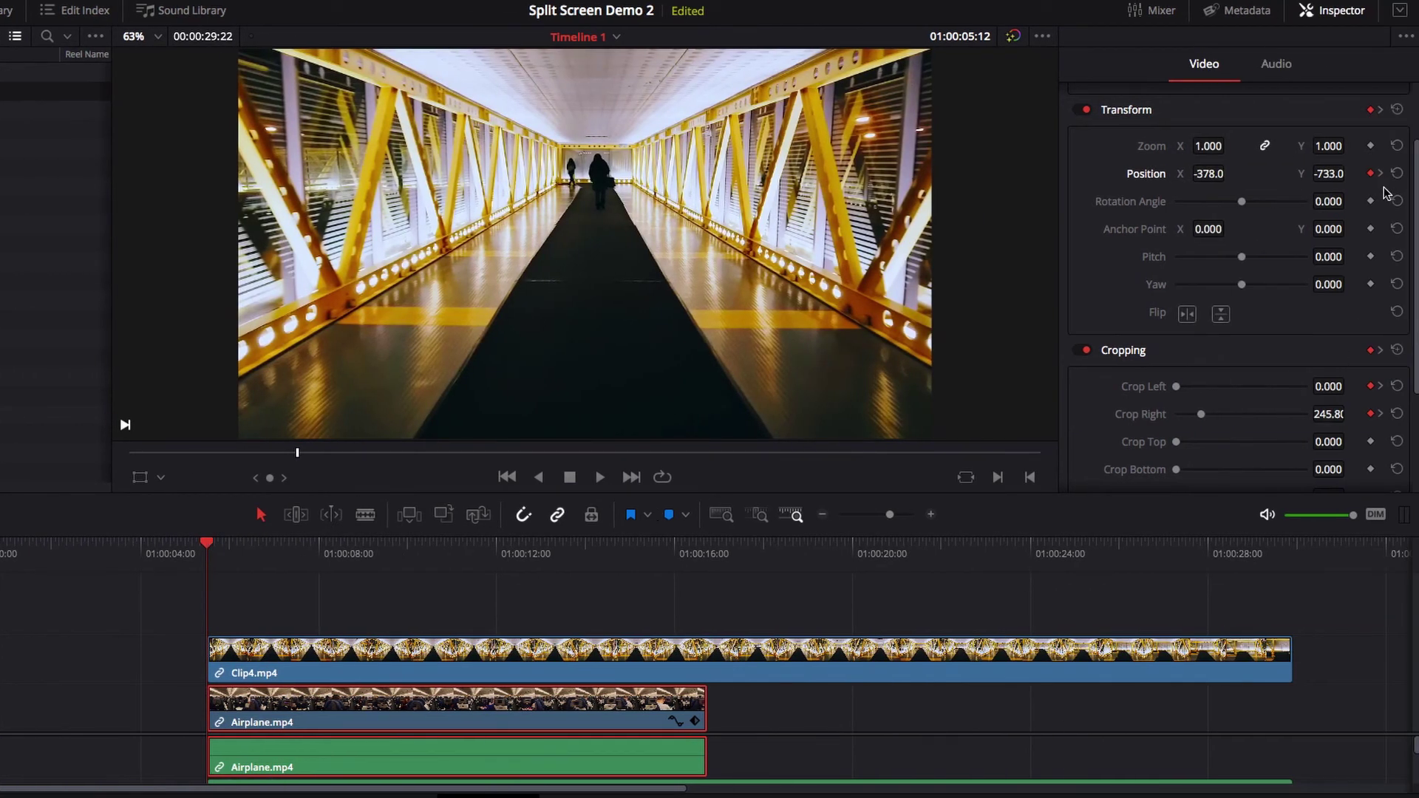
pyautogui.click(425, 650)
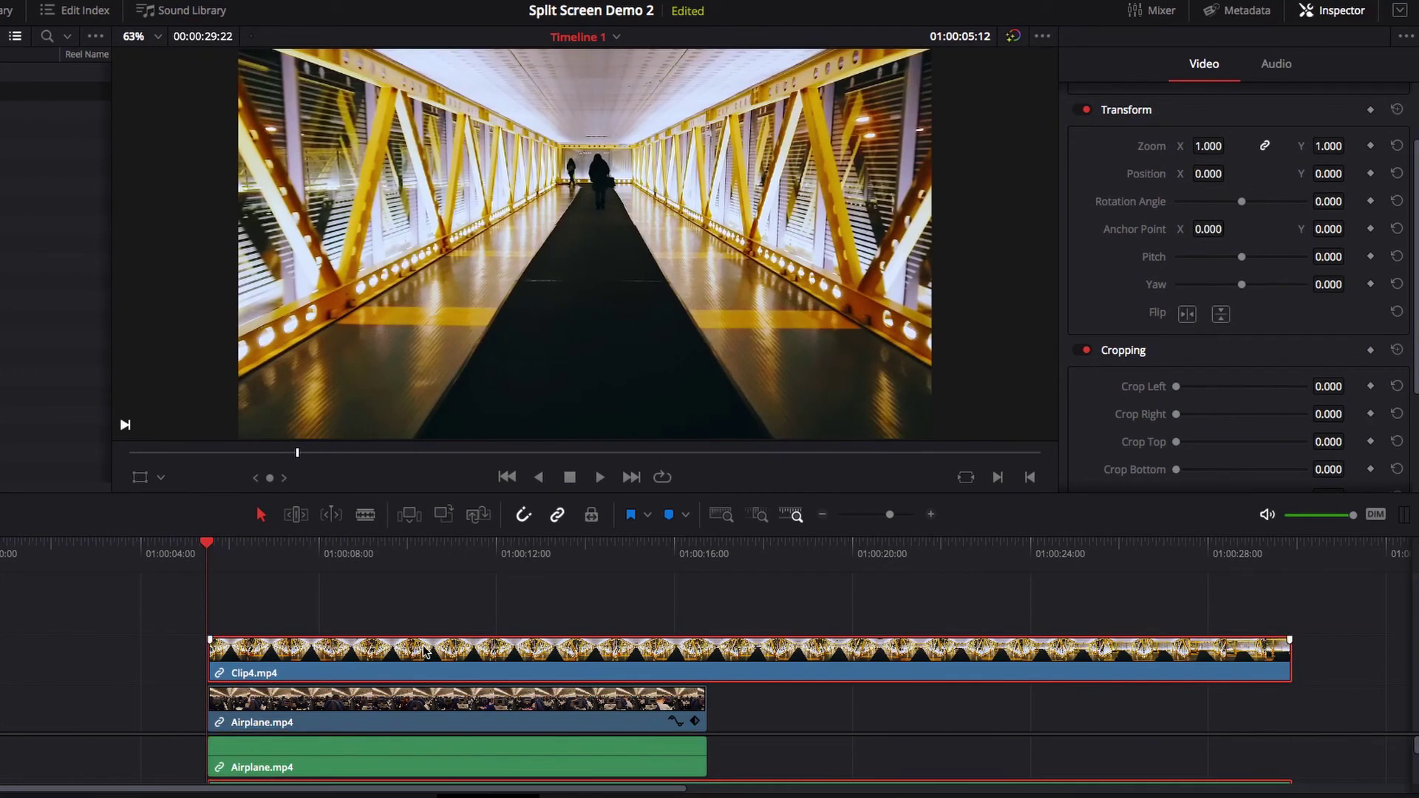
pyautogui.click(1371, 173)
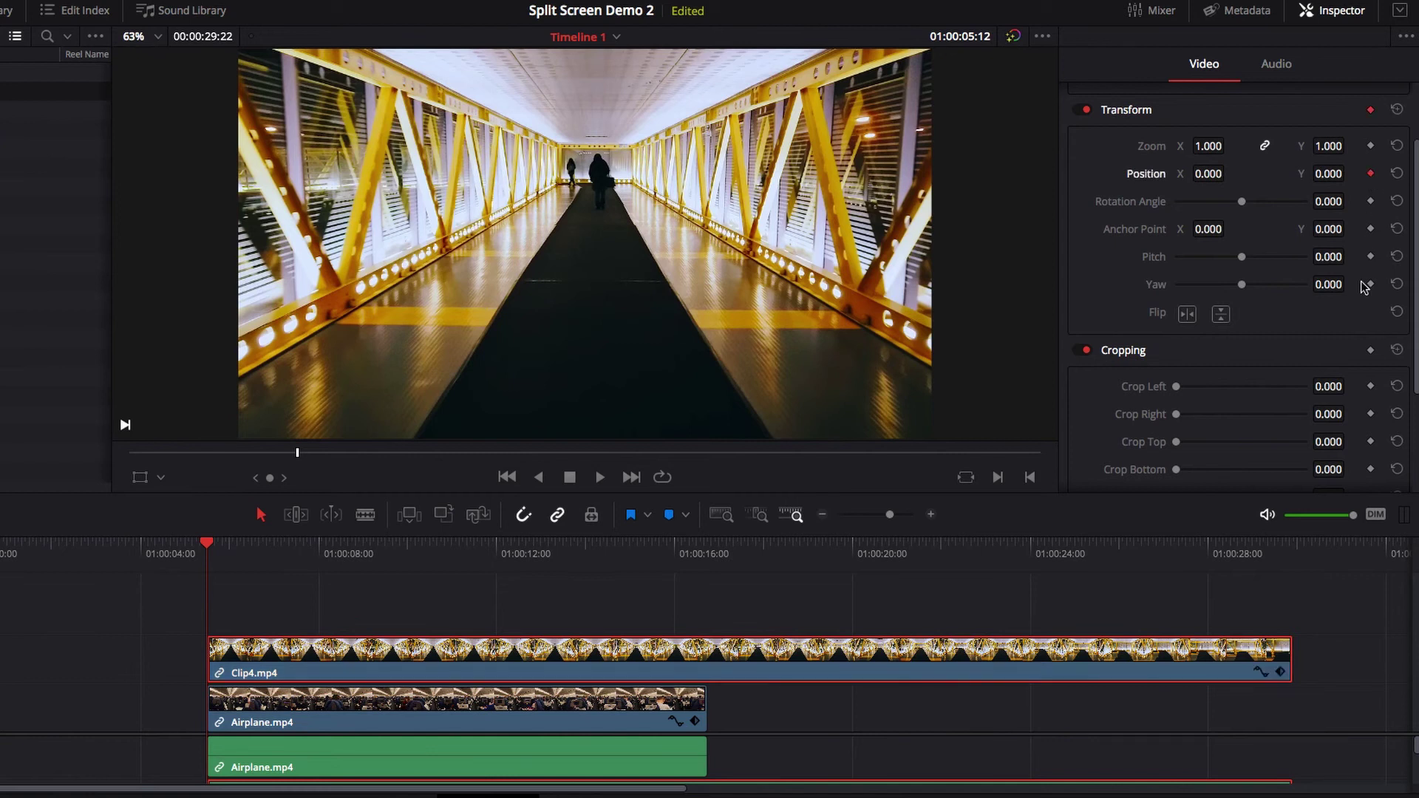
pyautogui.click(1371, 386)
pyautogui.click(1371, 414)
# - Set the walkway clip to Position X 255 and Crop Left 415.4 to fill the right half
pyautogui.moveTo(1208, 173); pyautogui.dragTo(1230, 172)
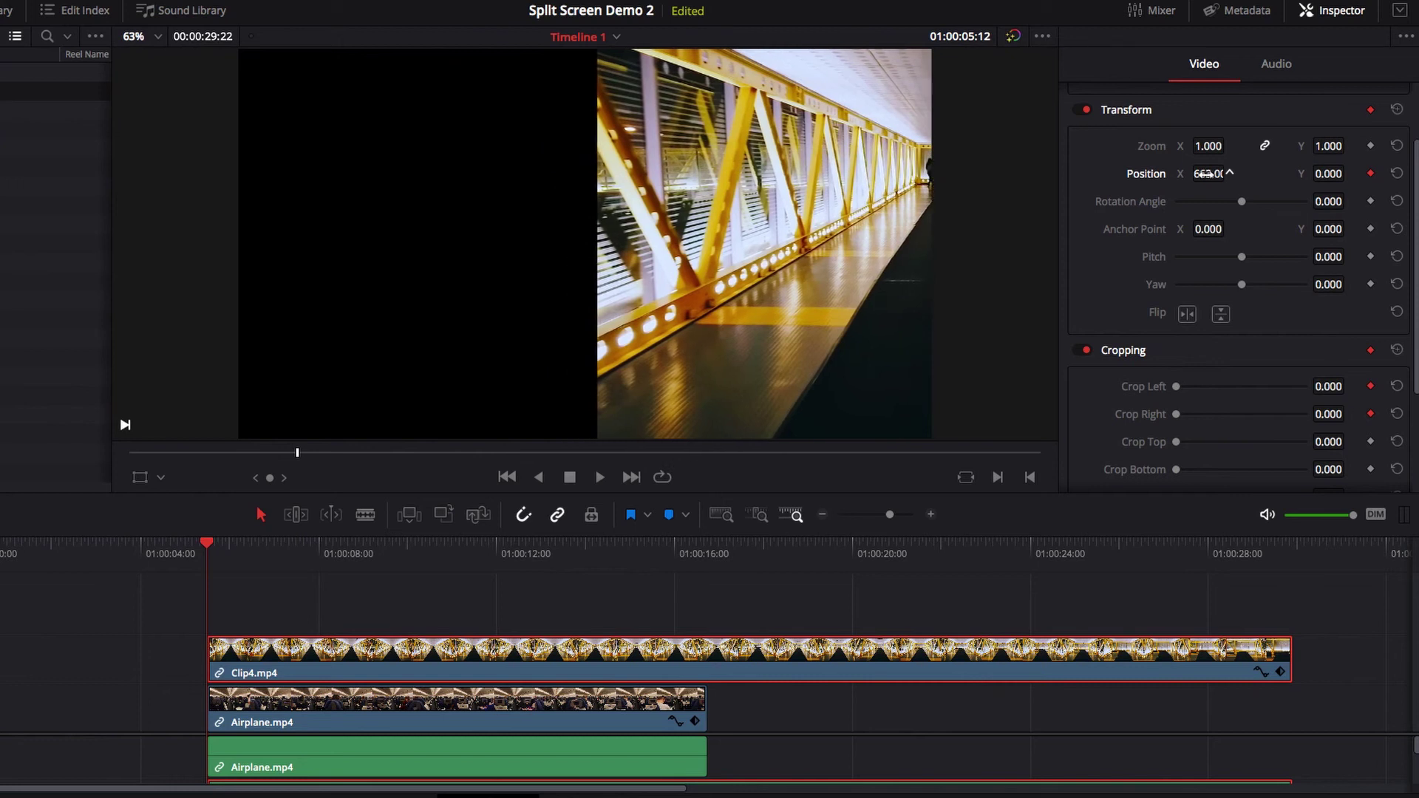
pyautogui.moveTo(1176, 387); pyautogui.dragTo(1218, 387)
pyautogui.moveTo(1201, 175); pyautogui.dragTo(1231, 173)
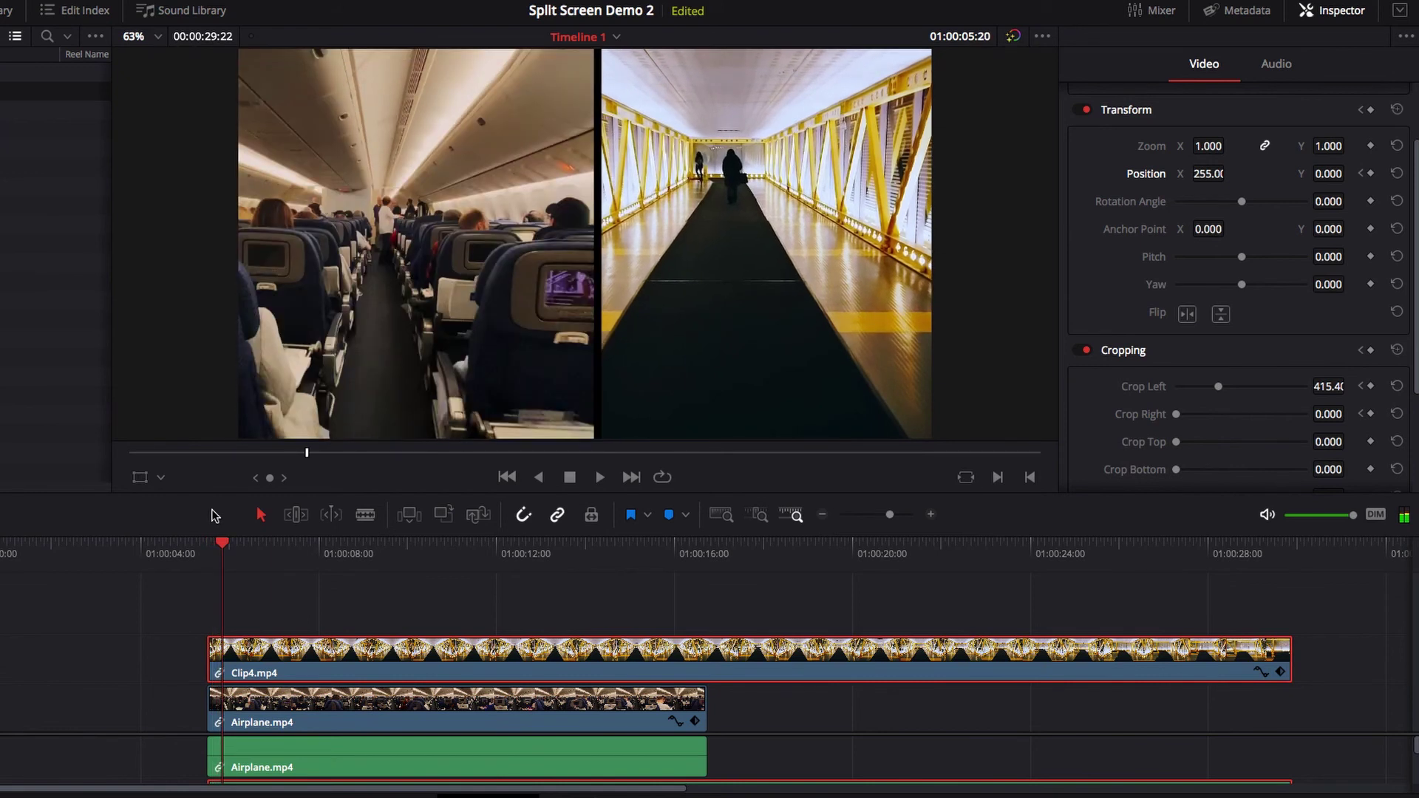
# - Keyframe Position and crops at the end frame, then set Position Y 760 at the start frame
pyautogui.click(1371, 174)
pyautogui.click(1371, 385)
pyautogui.click(1371, 414)
pyautogui.click(1360, 174)
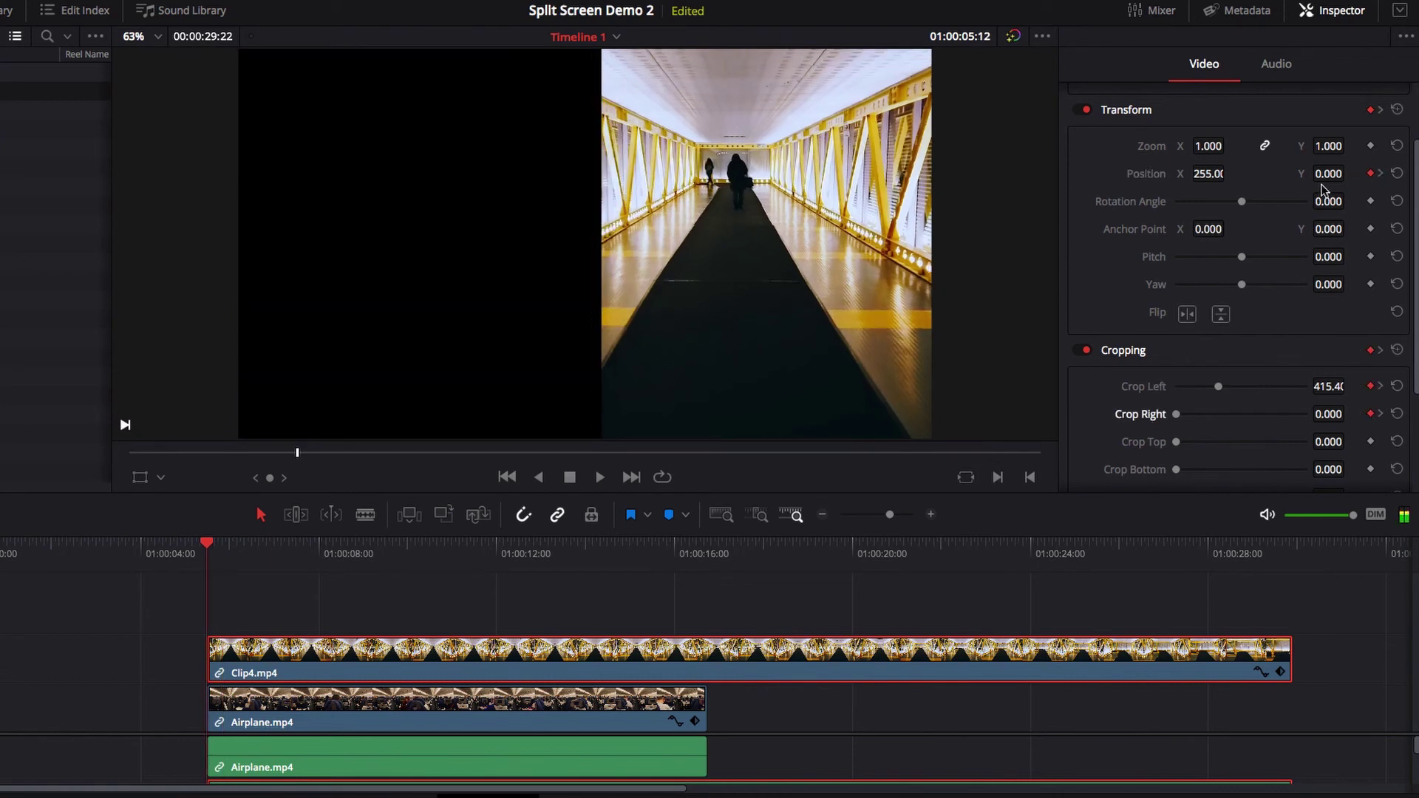
pyautogui.moveTo(1328, 173)
pyautogui.mouseDown()
pyautogui.moveTo(1349, 173)
pyautogui.moveTo(1324, 174)
pyautogui.mouseUp()
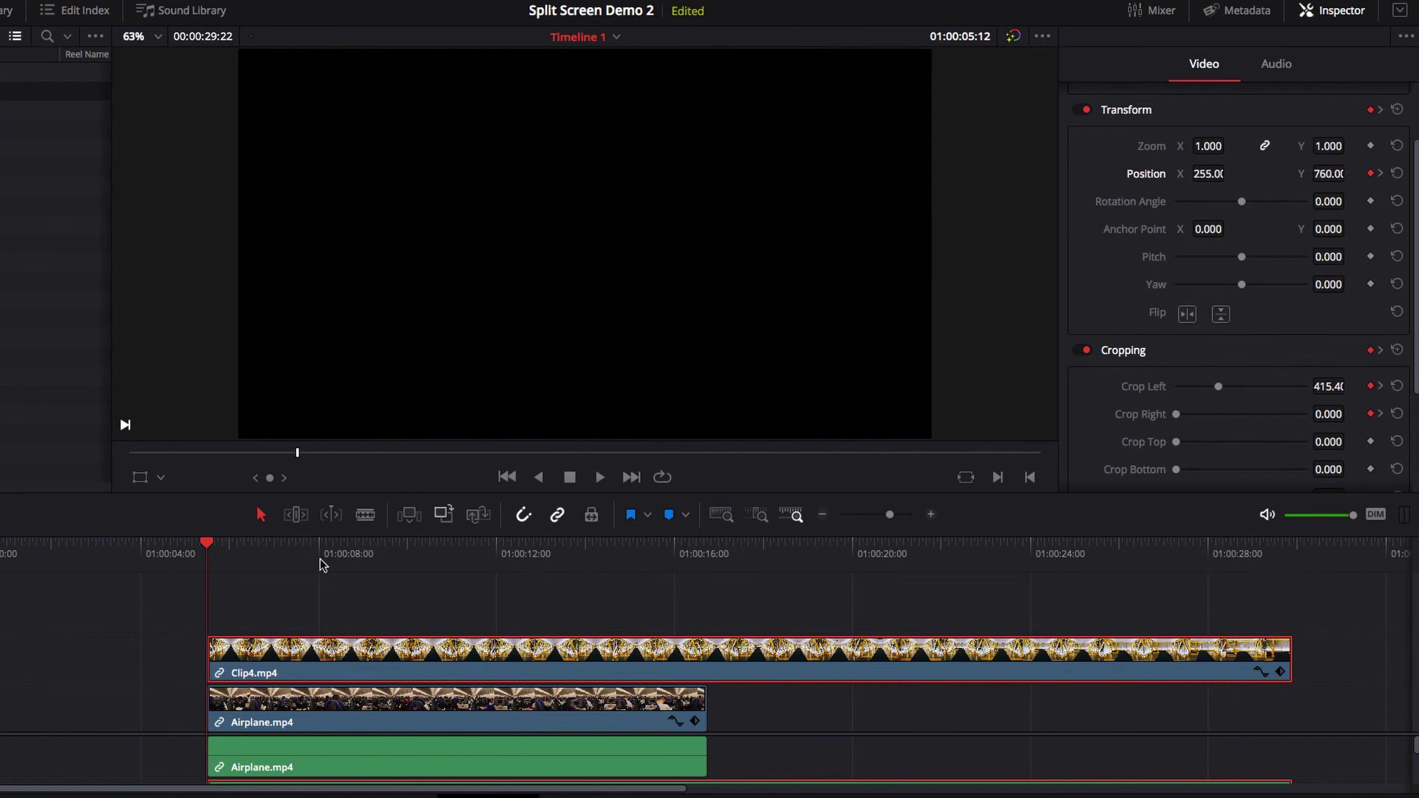
pyautogui.click(183, 552)
pyautogui.press('space')
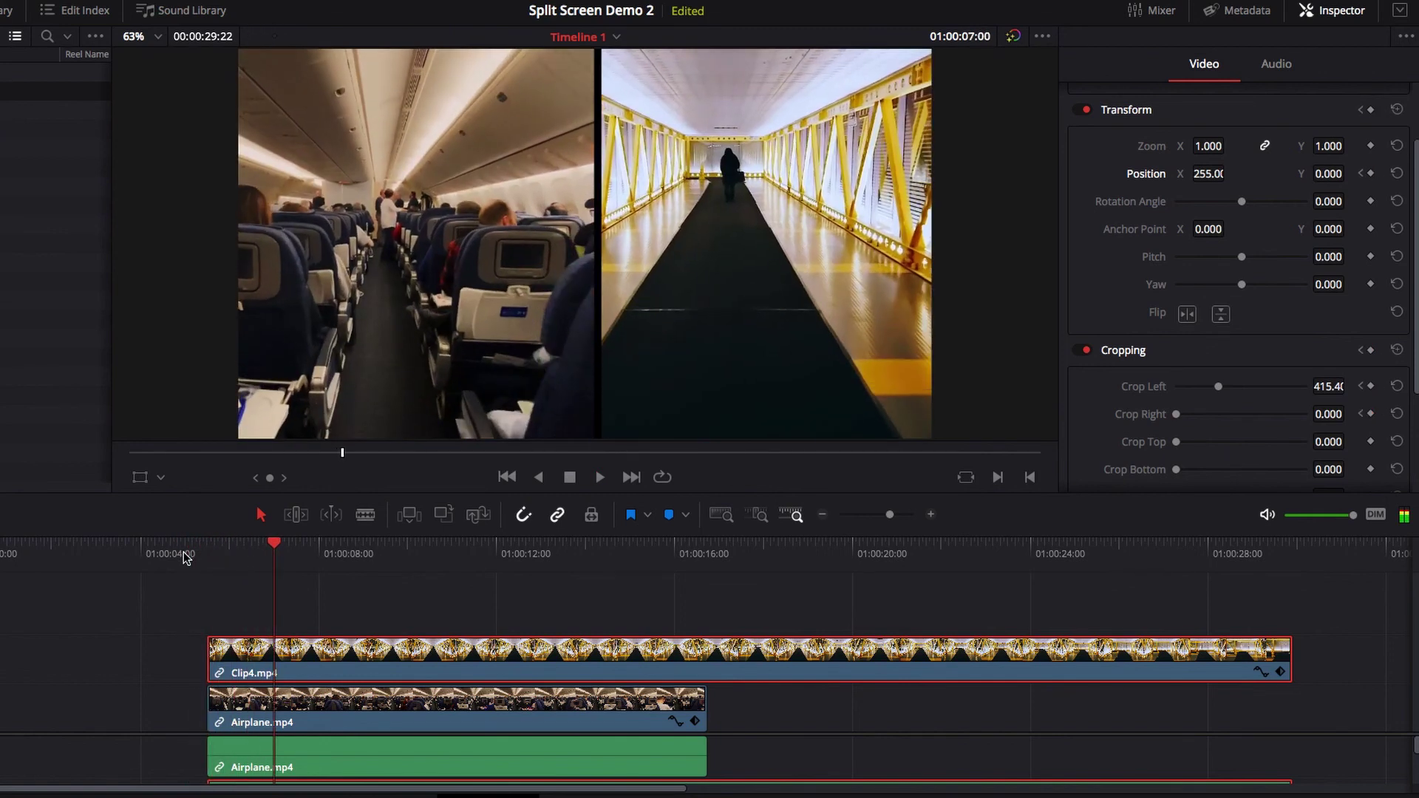
pyautogui.click(183, 551)
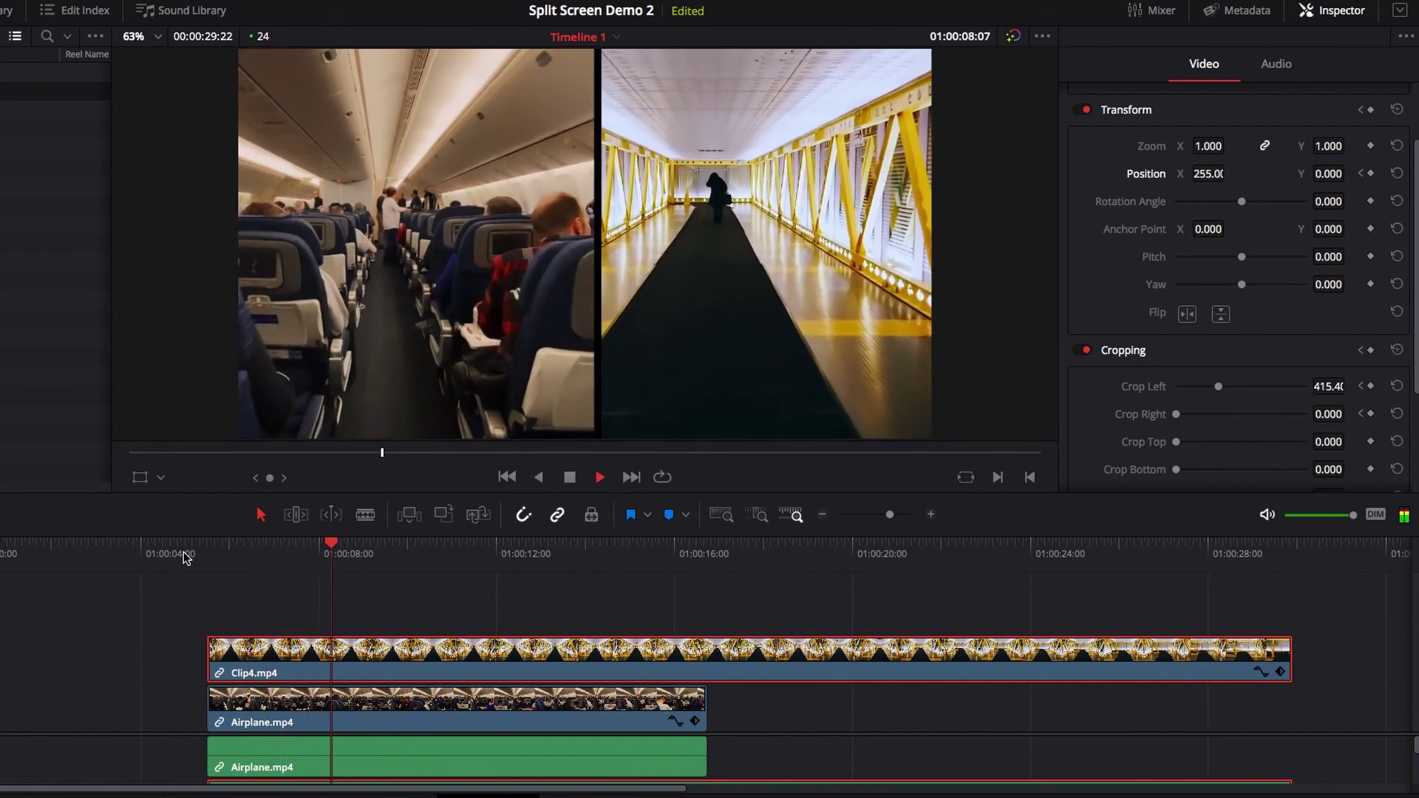
pyautogui.click(183, 552)
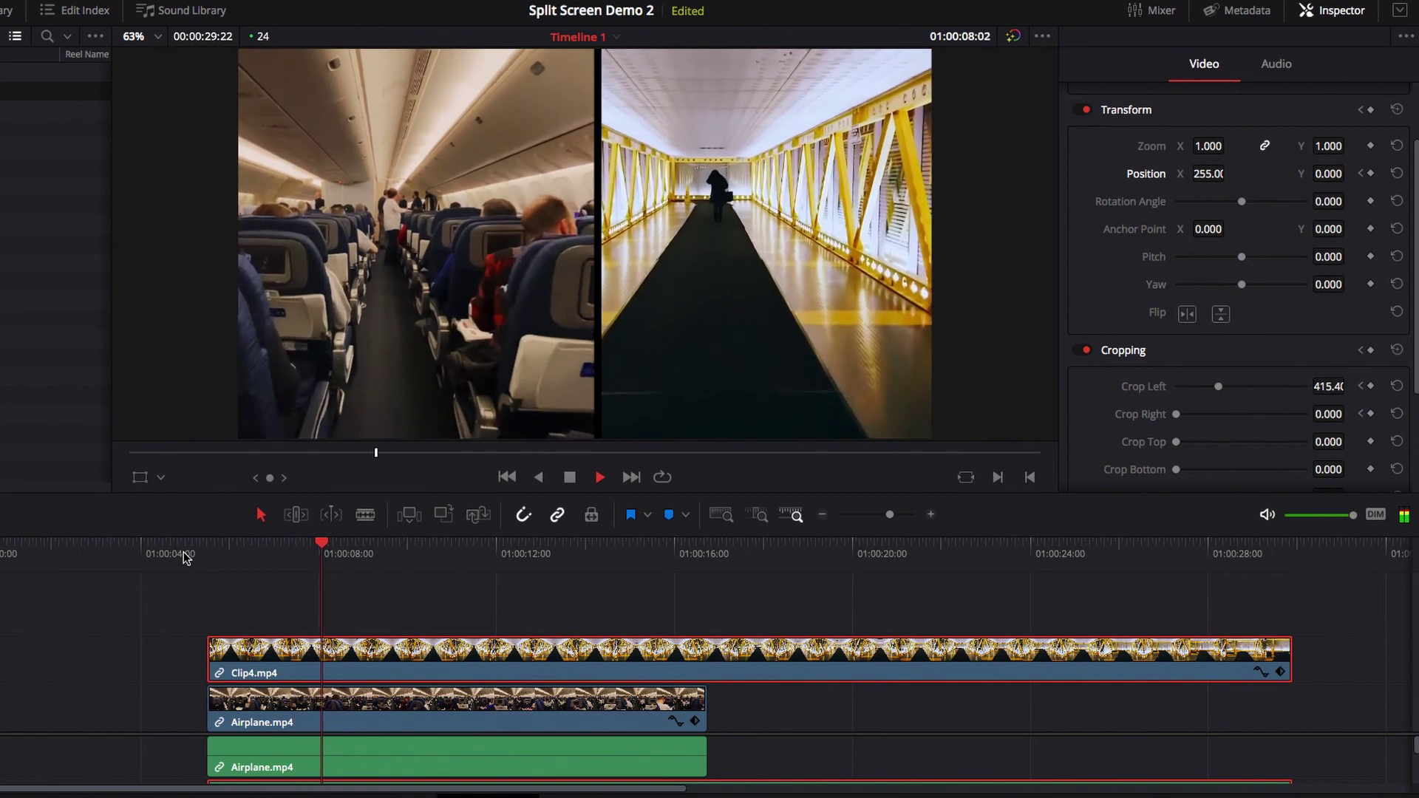
pyautogui.click(183, 551)
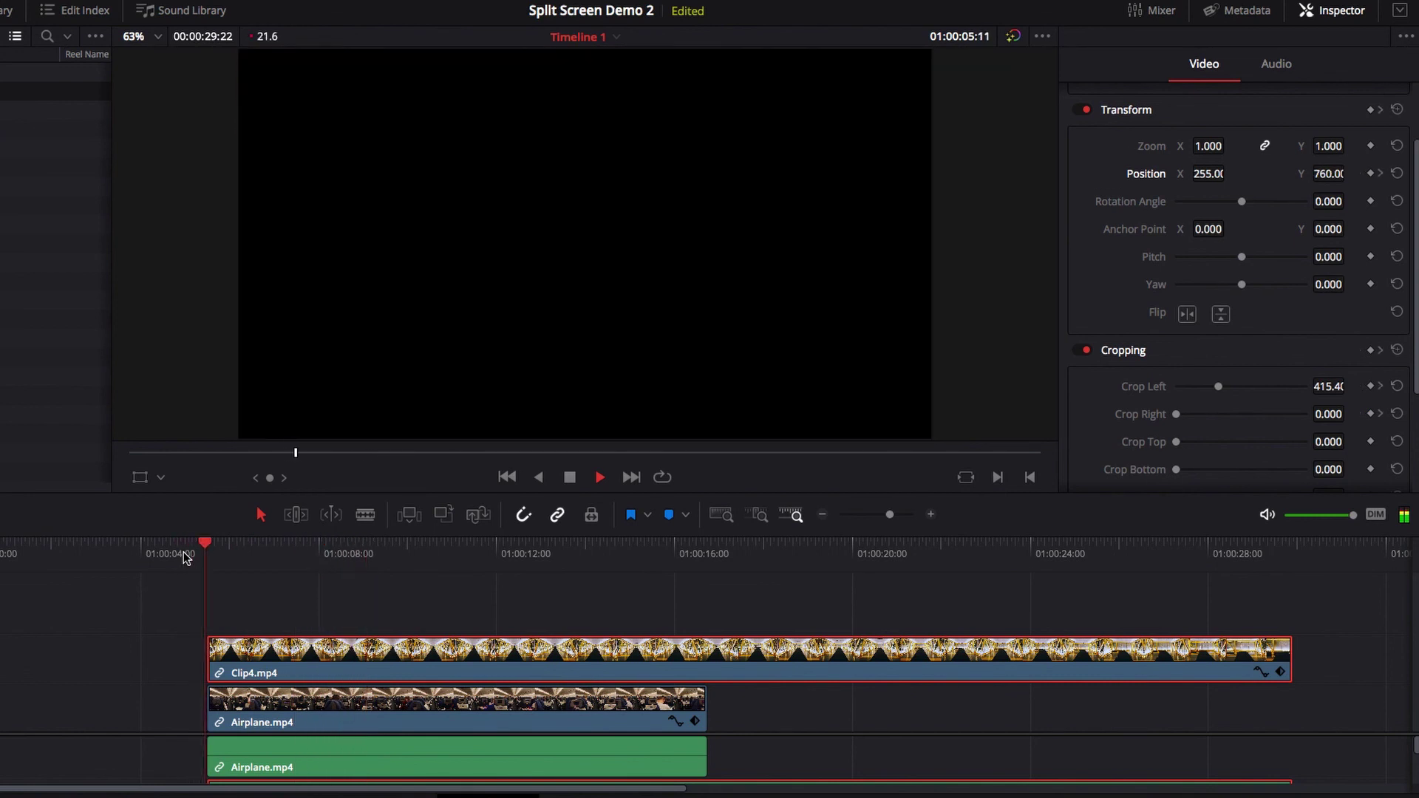